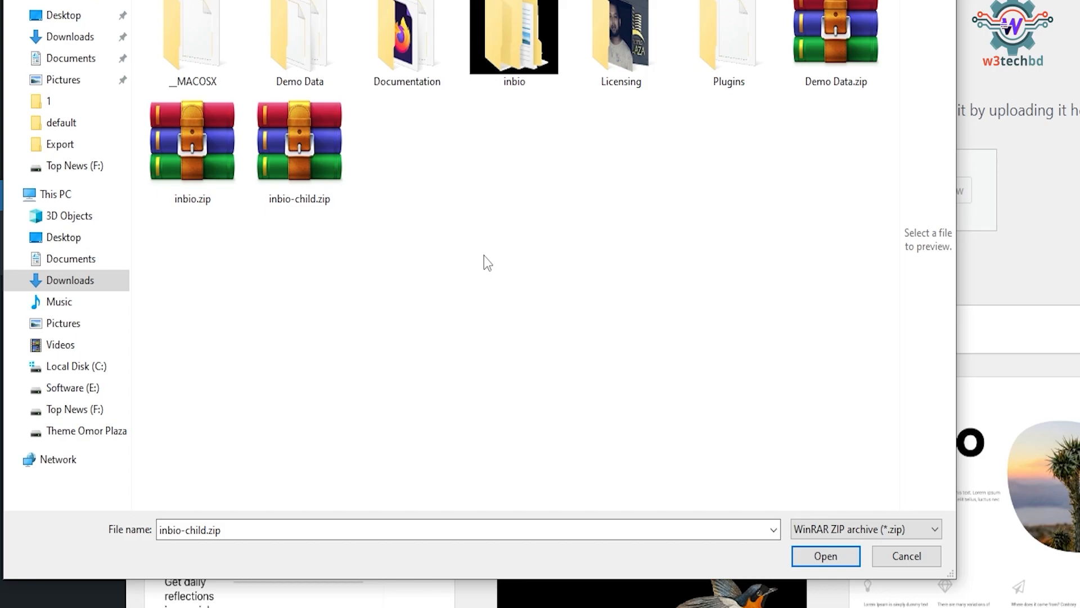
Try to upload and install the inbio.zip theme file.
{"action": "left_click", "coordinate": [186, 166]}
{"action": "double_click", "coordinate": [184, 160]}
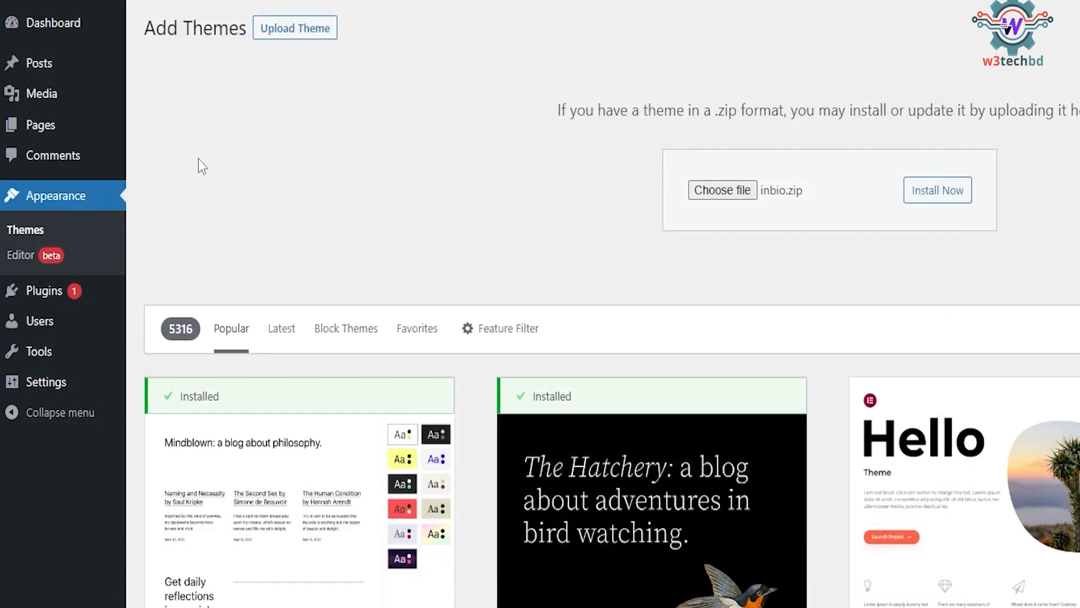
{"action": "left_click", "coordinate": [950, 194]}
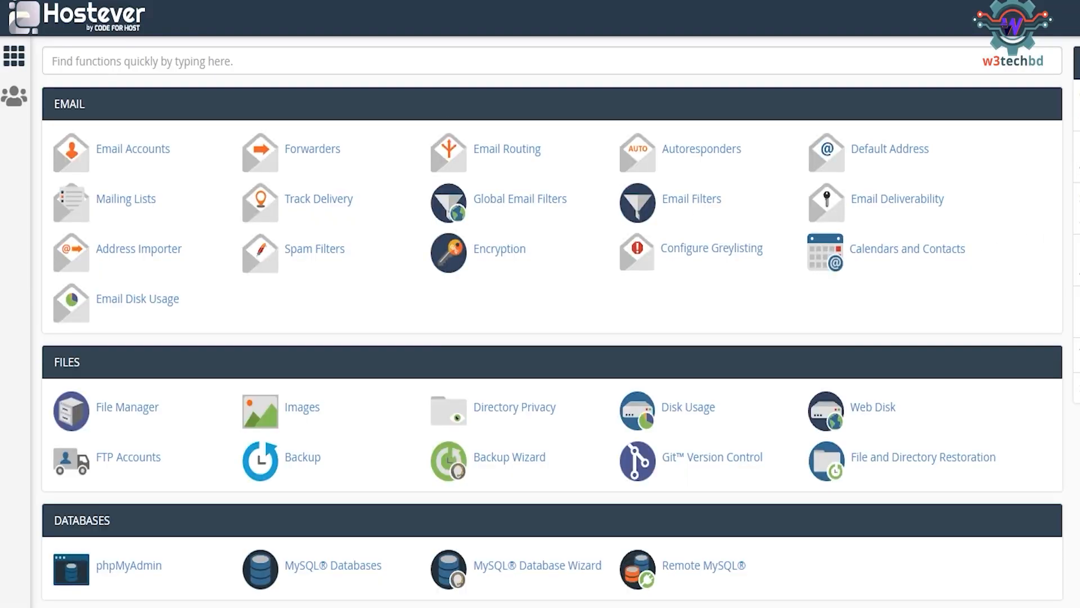
Search the control panel for php and open the MultiPHP INI Editor for the me.mostofadevt.xyz location.
{"action": "type", "text": "sof"}
{"action": "double_click", "coordinate": [170, 70]}
{"action": "type", "text": "php"}
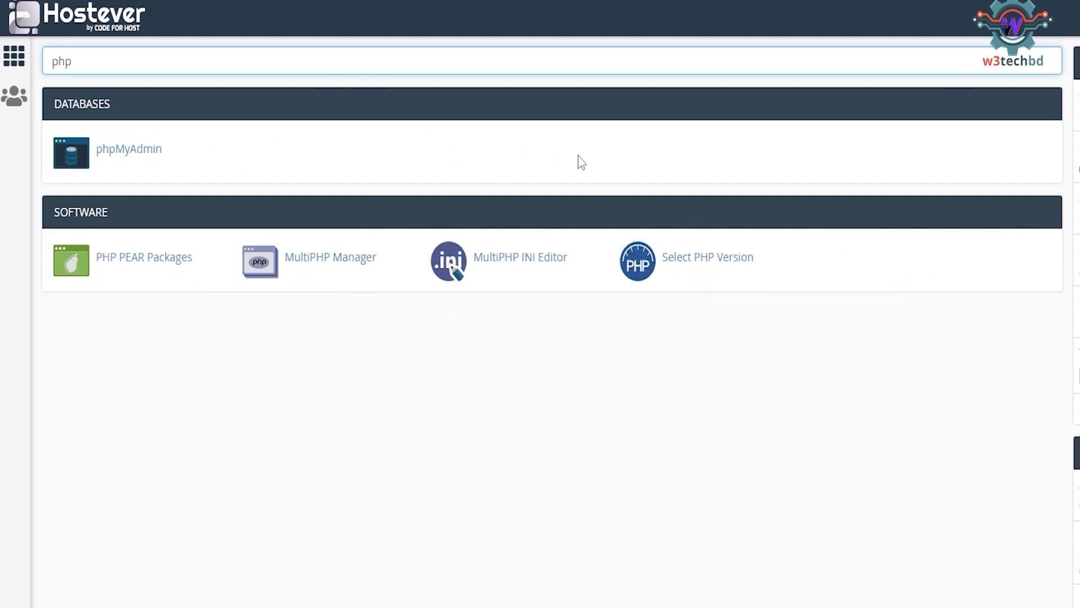
{"action": "left_click", "coordinate": [534, 260]}
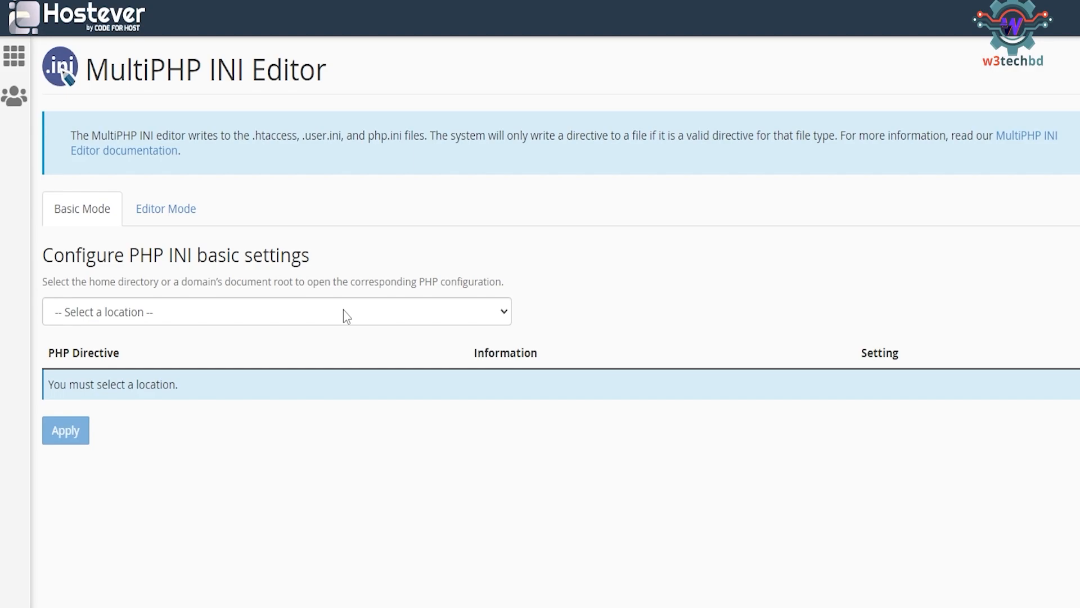
{"action": "left_click", "coordinate": [344, 311]}
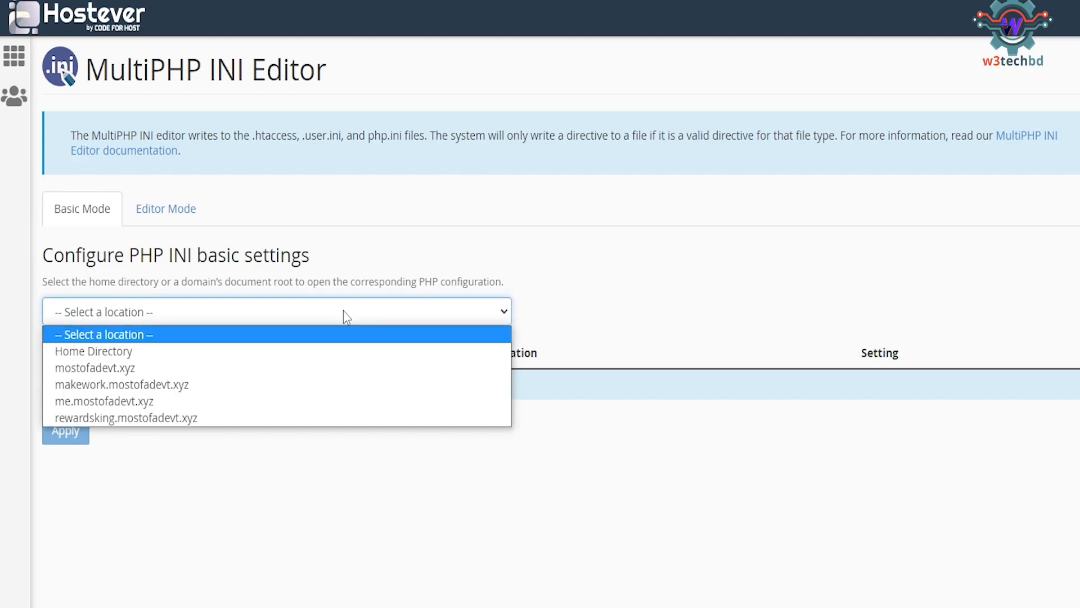
{"action": "left_click", "coordinate": [149, 400]}
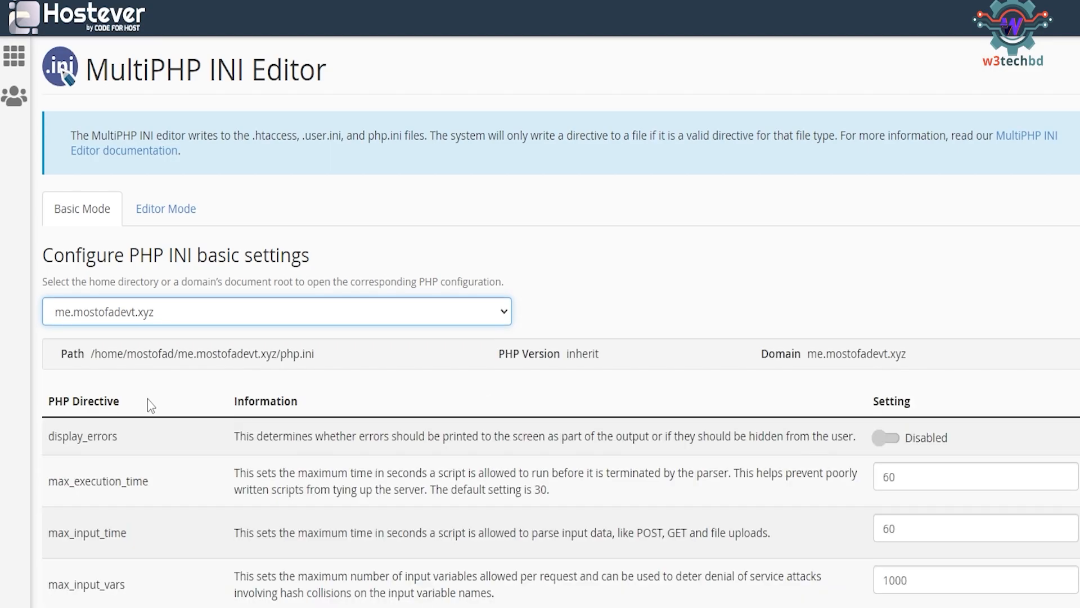
Set upload_max_filesize to 64M.
{"action": "scroll", "coordinate": [540, 320], "scroll_direction": "down", "scroll_amount": 4}
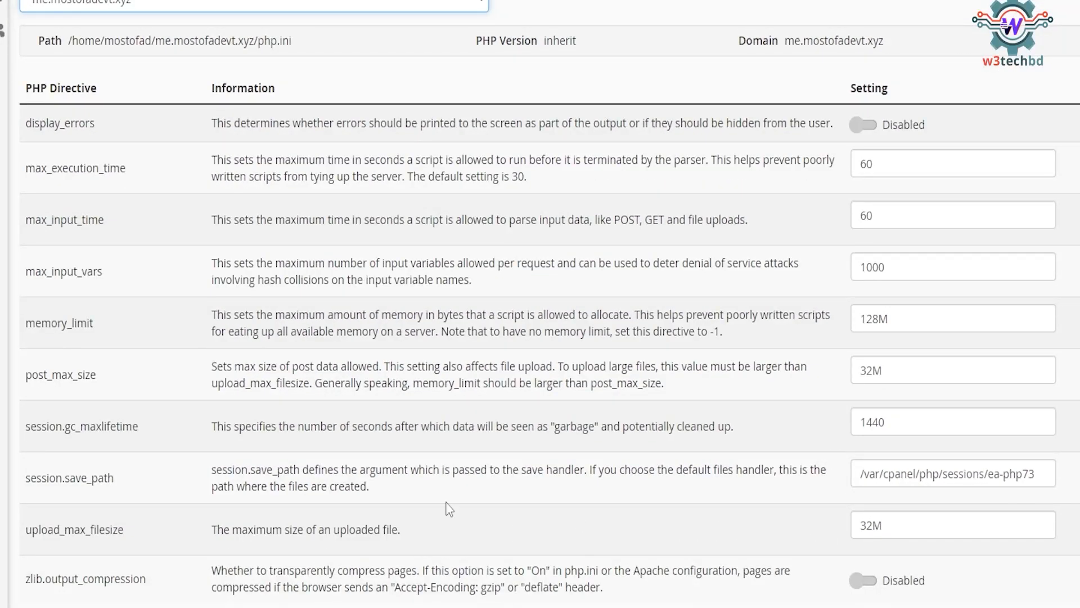
{"action": "left_click_drag", "start_coordinate": [25, 529], "coordinate": [223, 528]}
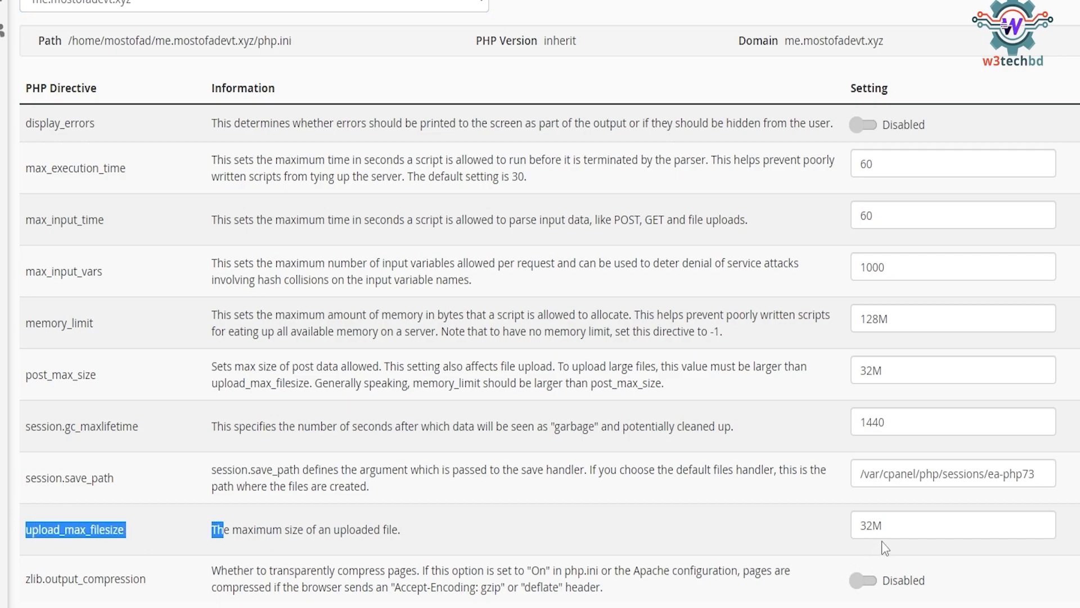
{"action": "left_click_drag", "start_coordinate": [872, 526], "coordinate": [859, 526]}
{"action": "type", "text": "64M"}
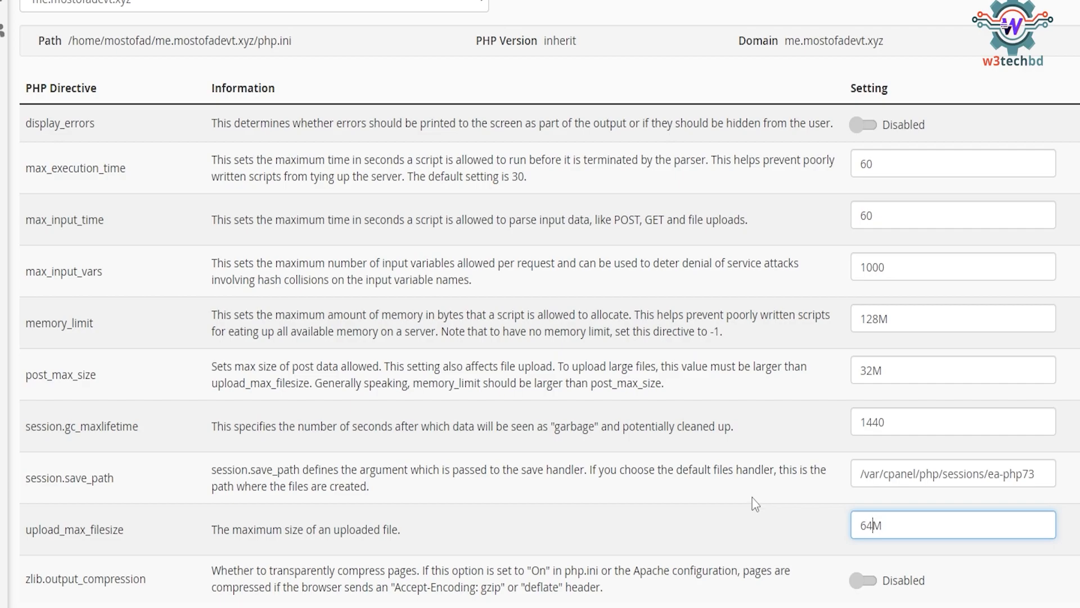
{"action": "left_click_drag", "start_coordinate": [872, 526], "coordinate": [831, 538]}
Set post_max_size to 64M and apply the PHP settings.
{"action": "scroll", "coordinate": [829, 532], "scroll_direction": "down", "scroll_amount": 2}
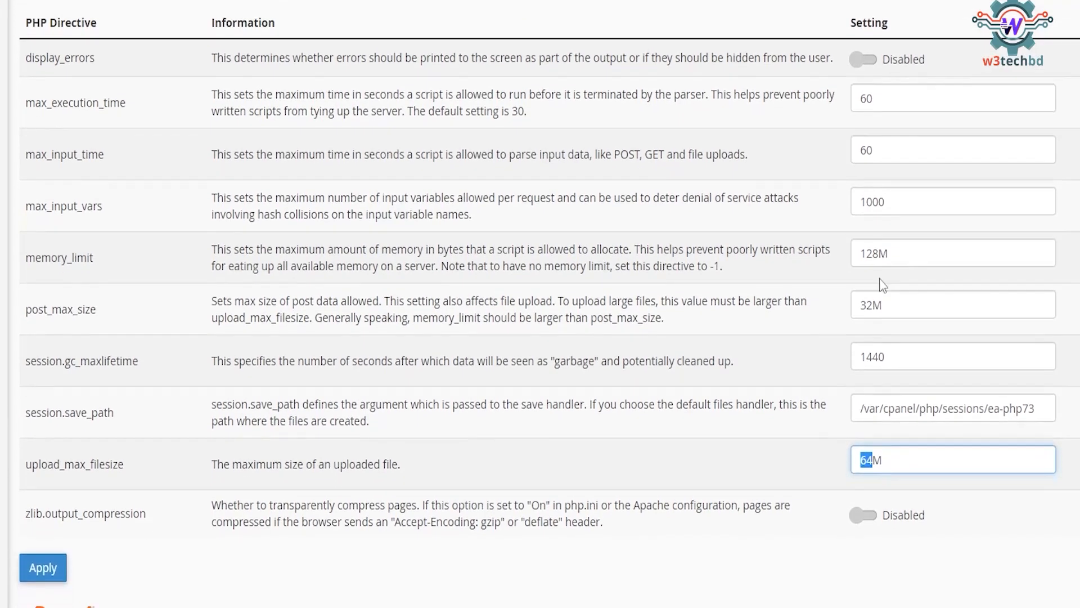
{"action": "left_click_drag", "start_coordinate": [874, 287], "coordinate": [782, 287]}
{"action": "type", "text": "64M"}
{"action": "left_click_drag", "start_coordinate": [25, 292], "coordinate": [127, 298]}
{"action": "left_click", "coordinate": [43, 545]}
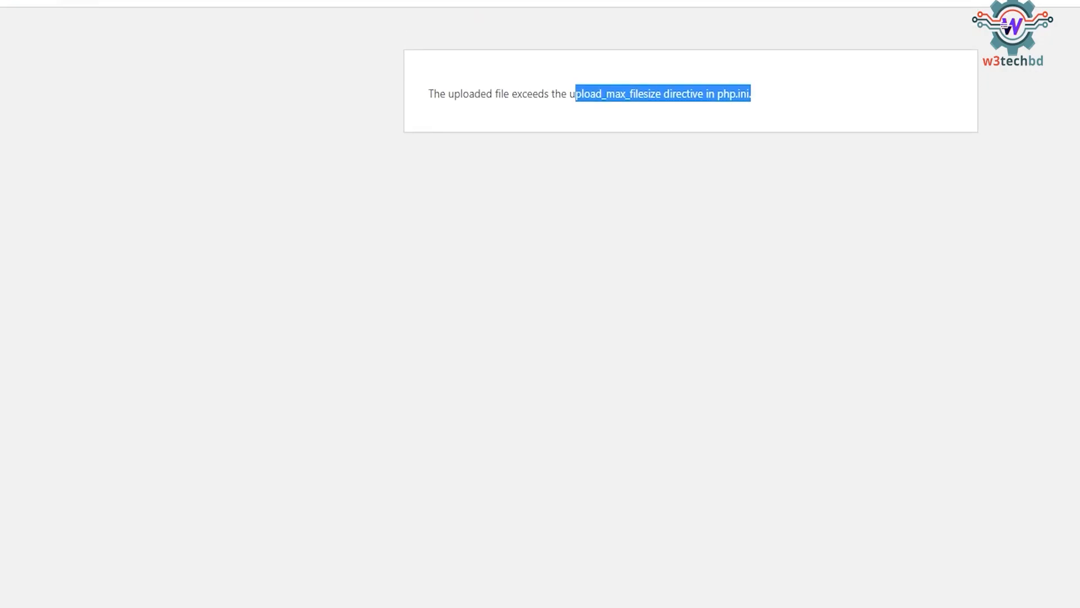
Reload the page to resubmit the inbio.zip theme upload.
{"action": "key", "text": "F5"}
{"action": "left_click", "coordinate": [798, 97]}
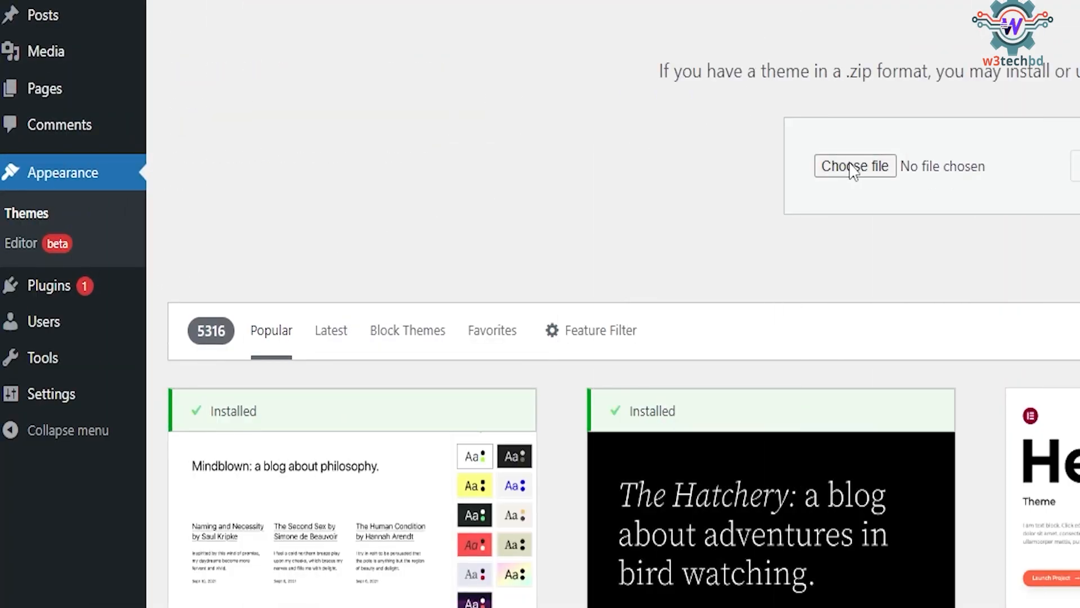
Choose inbio-child.zip as the theme file and install it.
{"action": "left_click", "coordinate": [878, 166]}
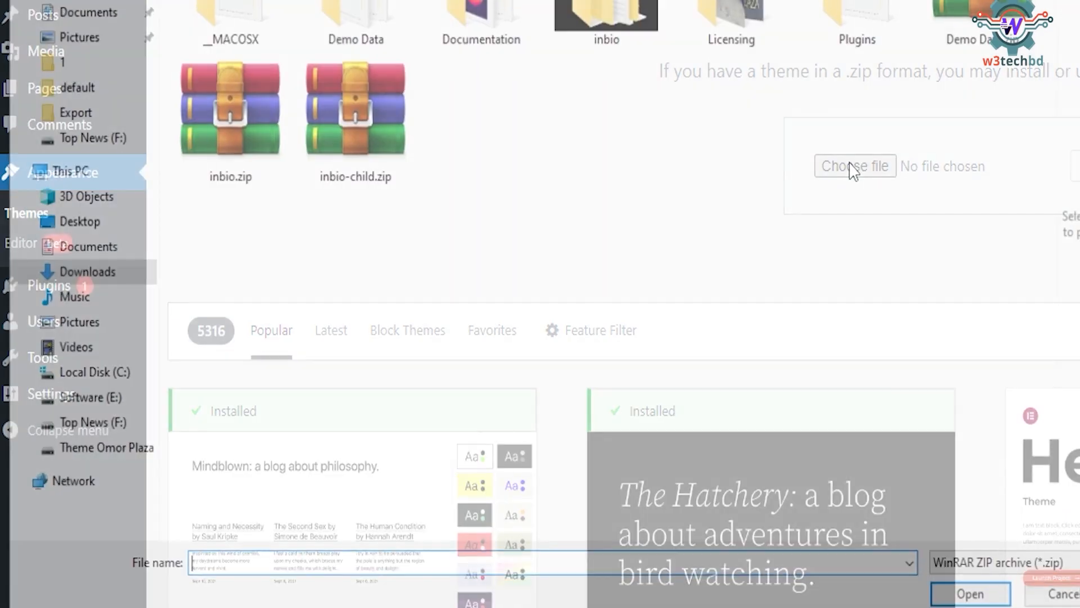
{"action": "left_click", "coordinate": [350, 103]}
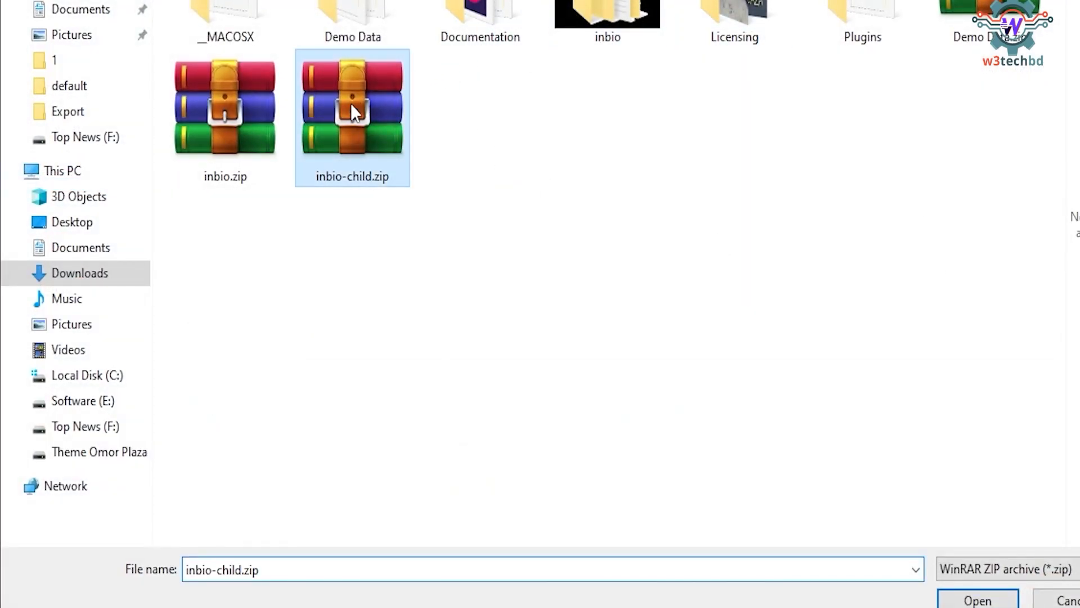
{"action": "left_click", "coordinate": [180, 137]}
{"action": "left_click", "coordinate": [977, 597]}
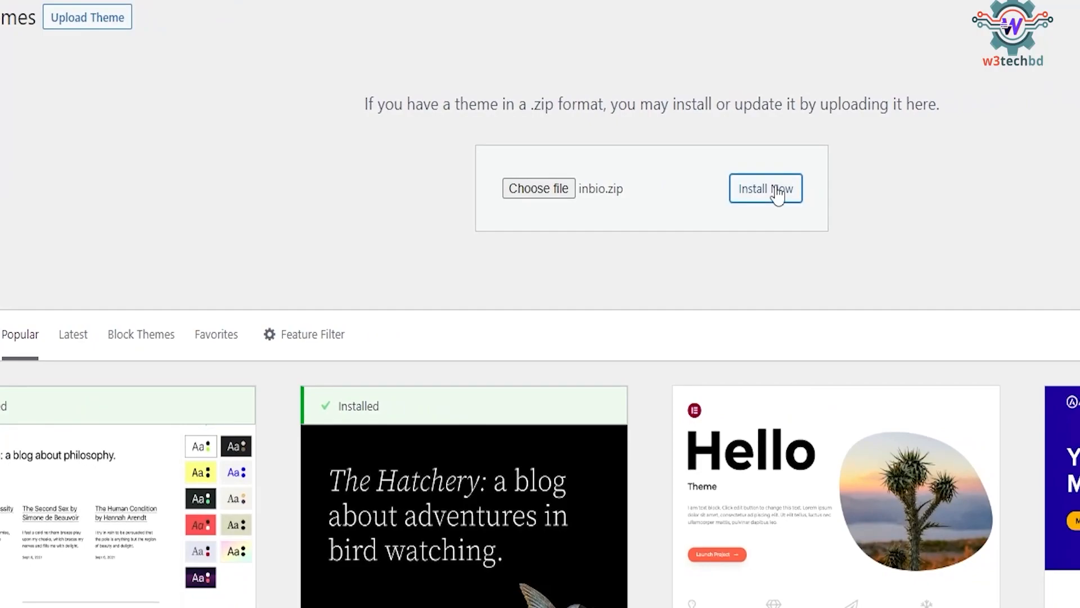
{"action": "left_click", "coordinate": [778, 192]}
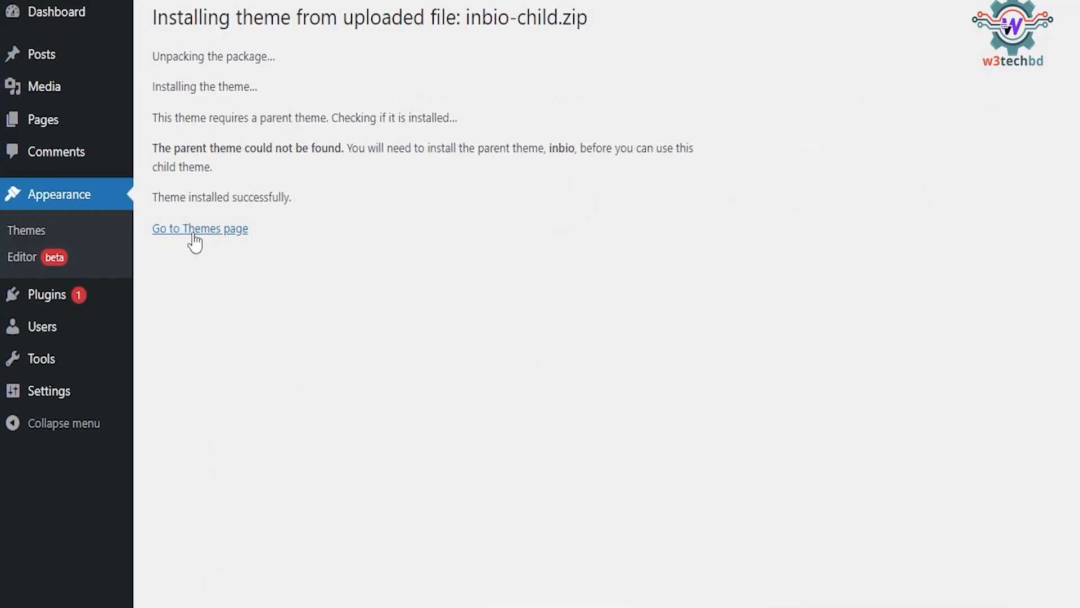
From the Themes page, upload the inbio.zip parent theme and install it.
{"action": "left_click", "coordinate": [36, 235]}
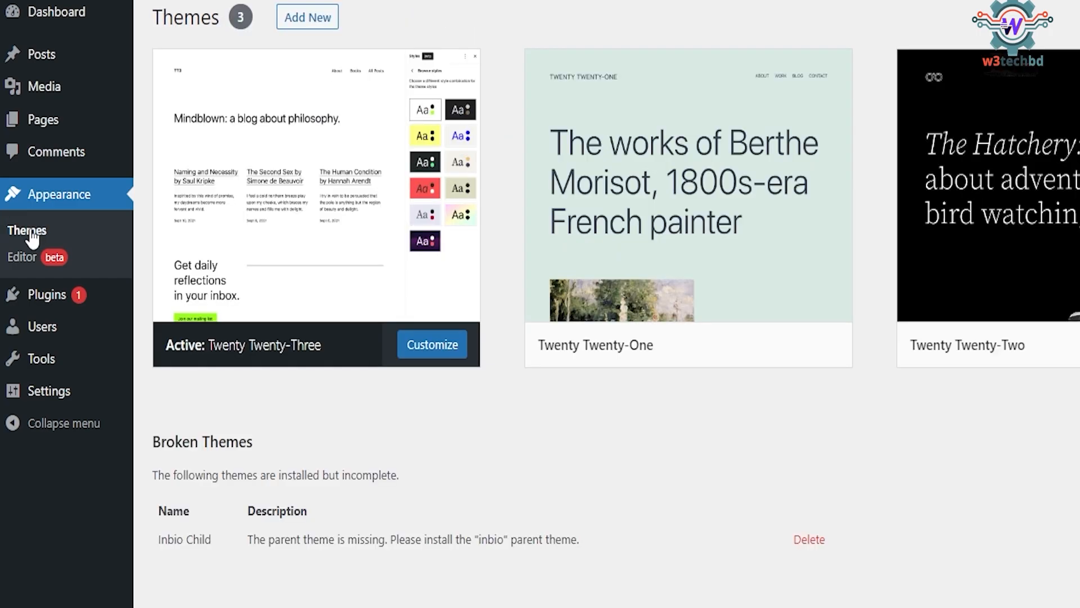
{"action": "left_click", "coordinate": [312, 23]}
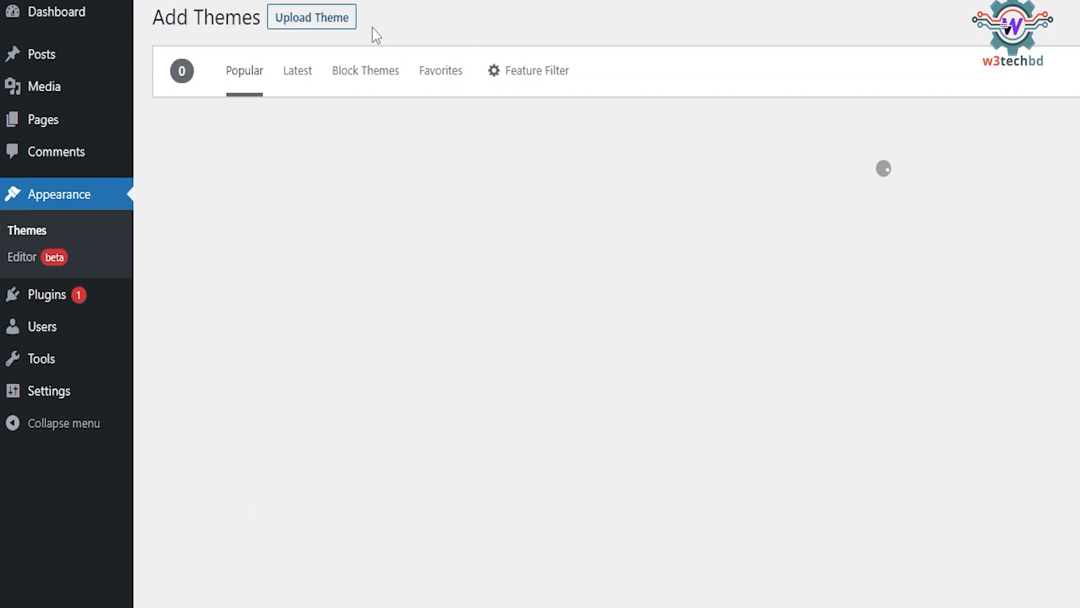
{"action": "left_click", "coordinate": [327, 21]}
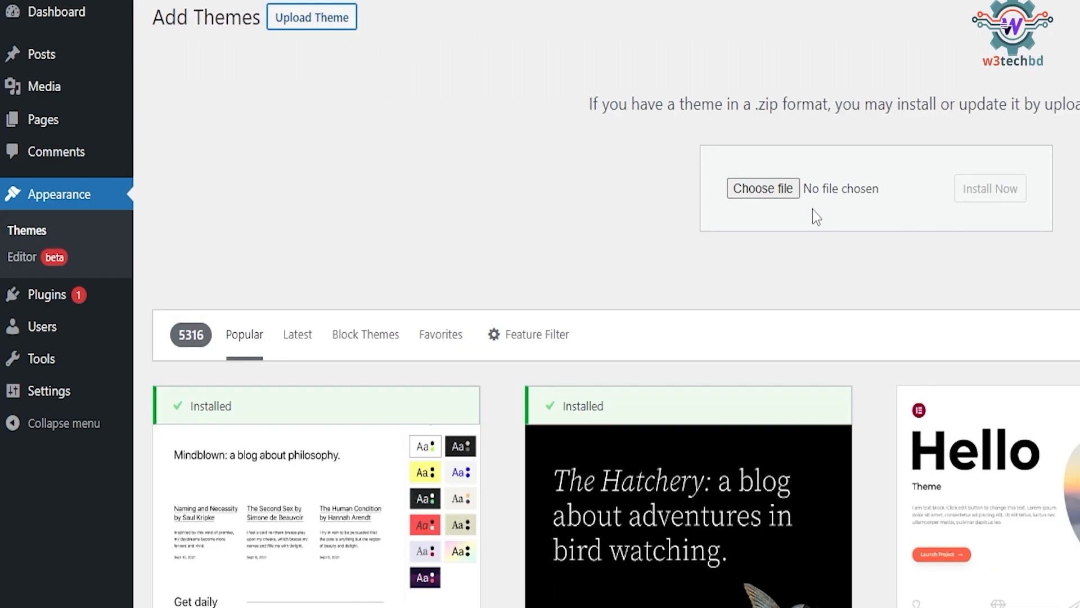
{"action": "left_click", "coordinate": [762, 189]}
{"action": "double_click", "coordinate": [215, 168]}
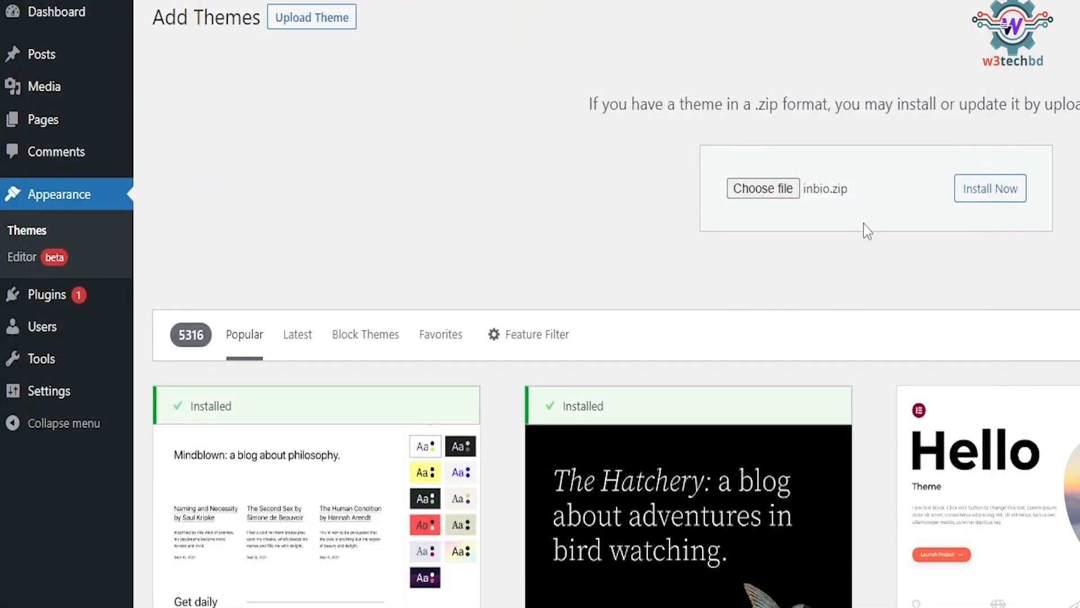
{"action": "left_click", "coordinate": [982, 190]}
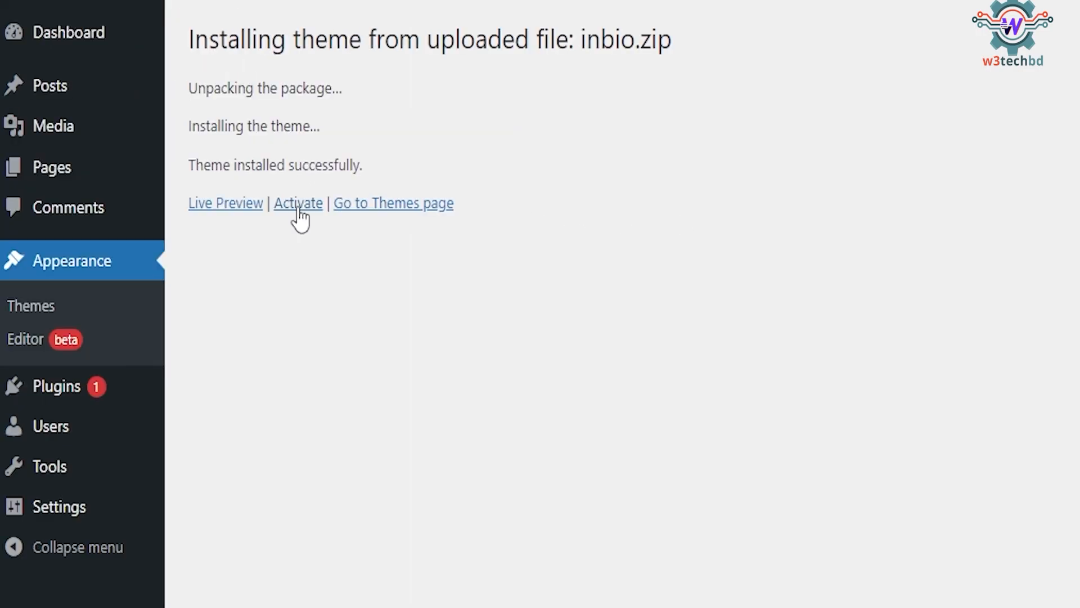
Activate the inbio theme and open its Install Plugins page.
{"action": "left_click", "coordinate": [299, 205]}
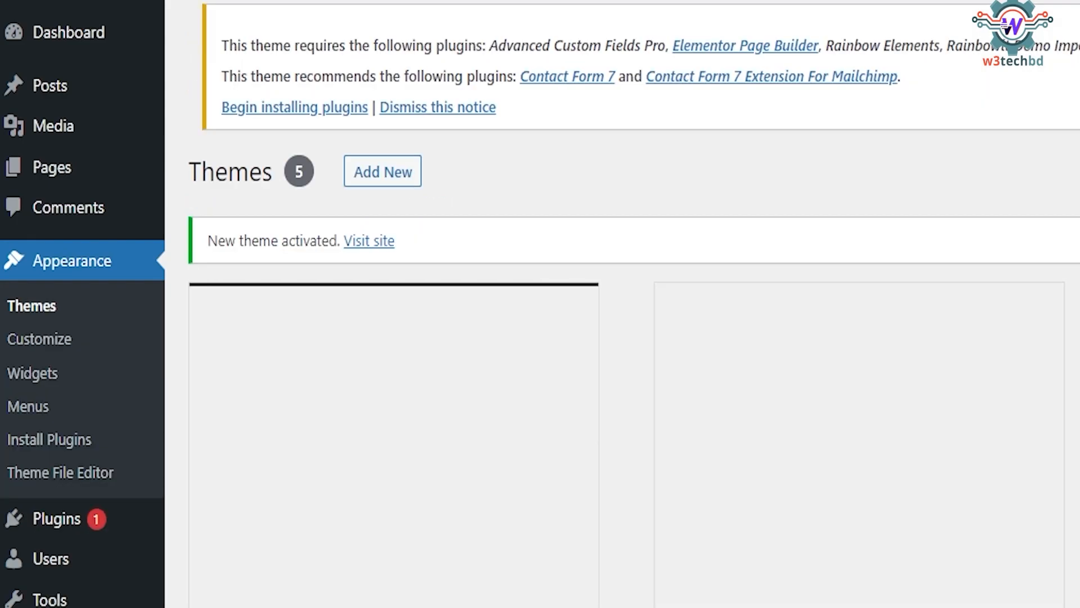
{"action": "left_click", "coordinate": [731, 478]}
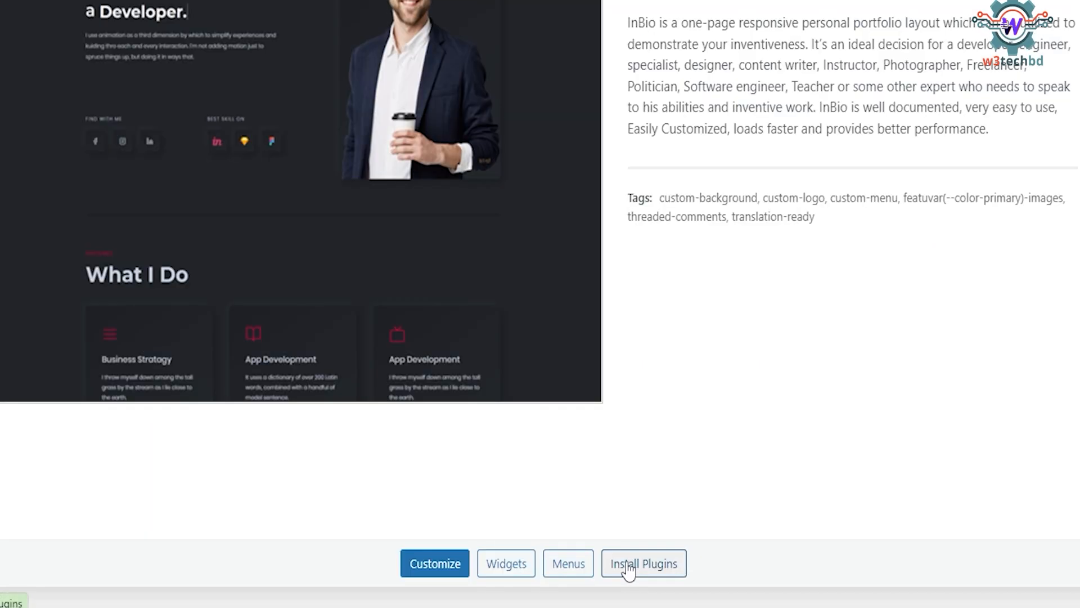
{"action": "left_click", "coordinate": [629, 569]}
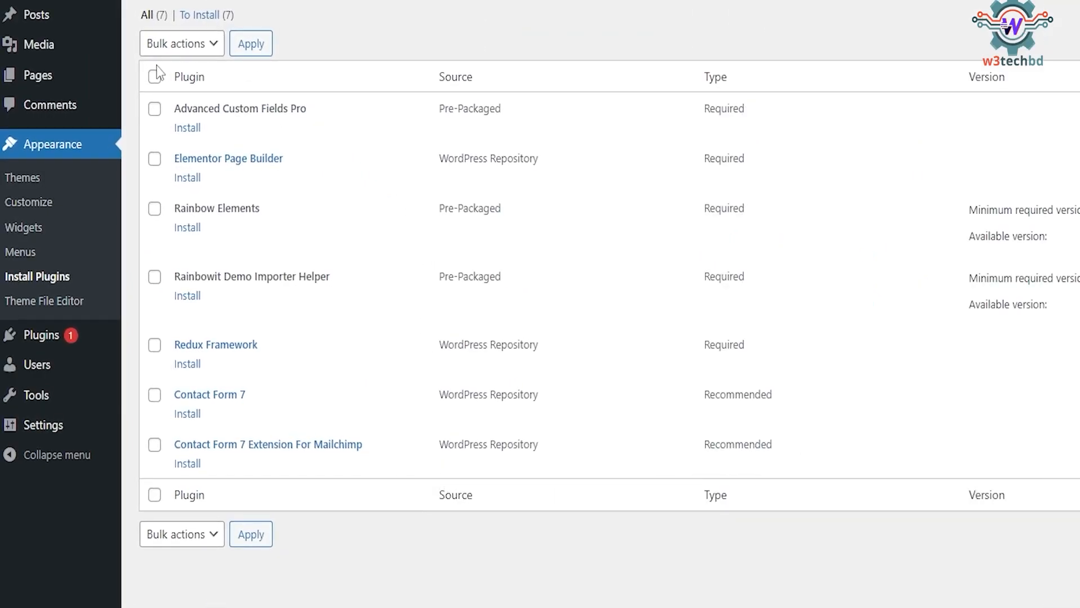
Select all seven listed plugins and bulk-install them, then return to the plugin installer.
{"action": "left_click", "coordinate": [154, 76]}
{"action": "left_click", "coordinate": [189, 45]}
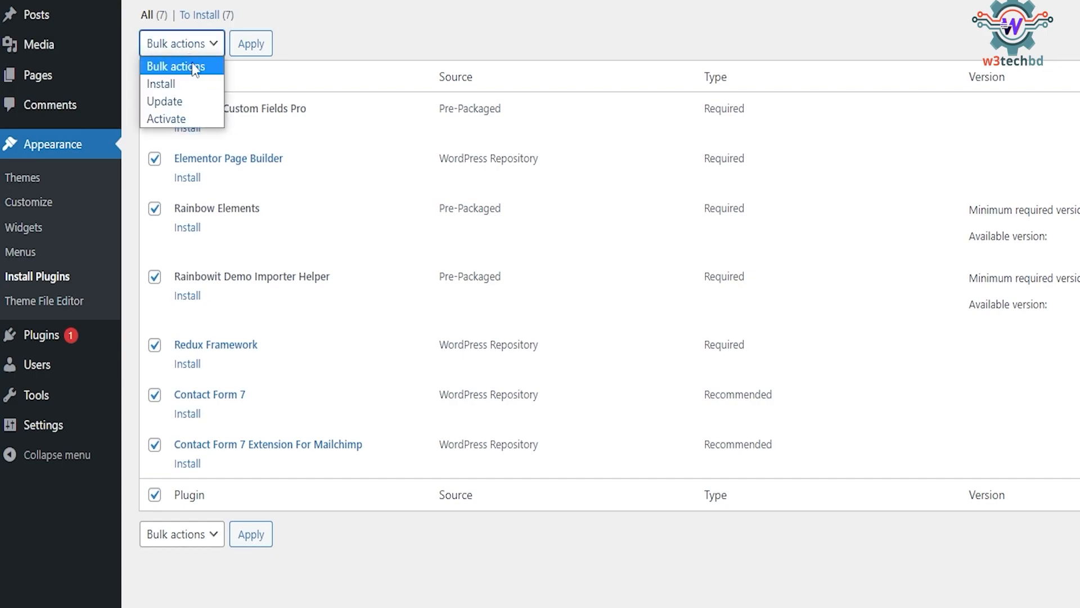
{"action": "left_click", "coordinate": [168, 83]}
{"action": "left_click", "coordinate": [251, 45]}
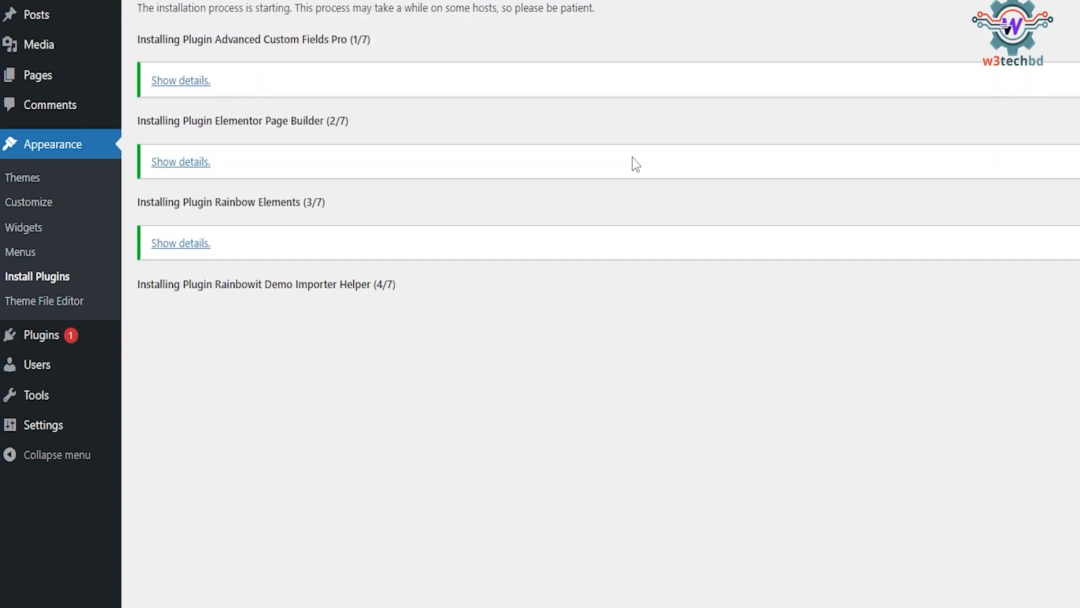
{"action": "scroll", "coordinate": [233, 563], "scroll_direction": "down", "scroll_amount": 1}
{"action": "left_click", "coordinate": [193, 590]}
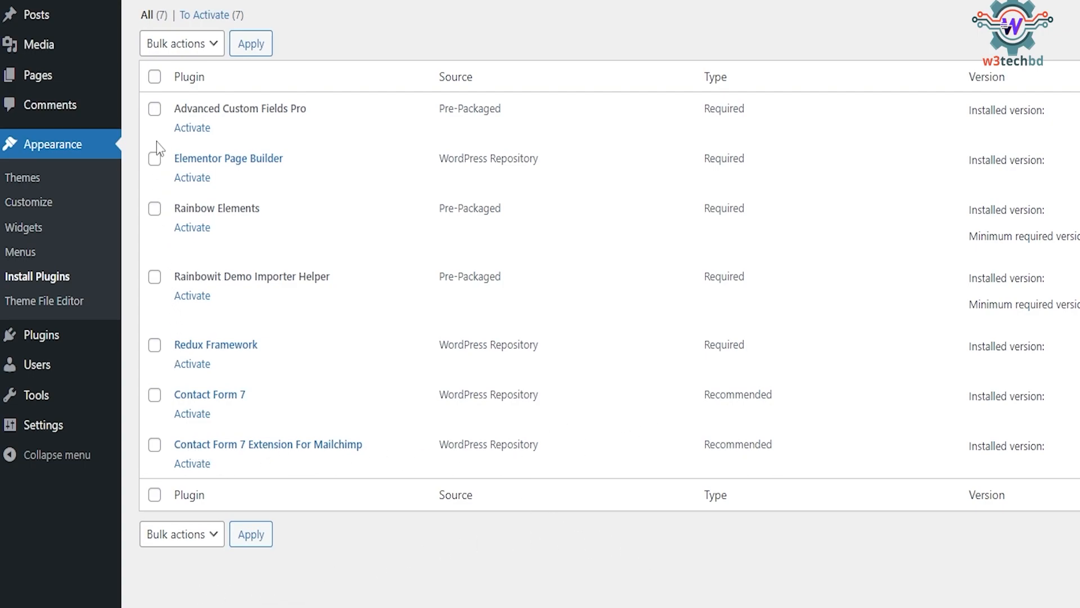
Select all seven installed plugins and bulk-activate them.
{"action": "left_click", "coordinate": [154, 77]}
{"action": "left_click", "coordinate": [181, 44]}
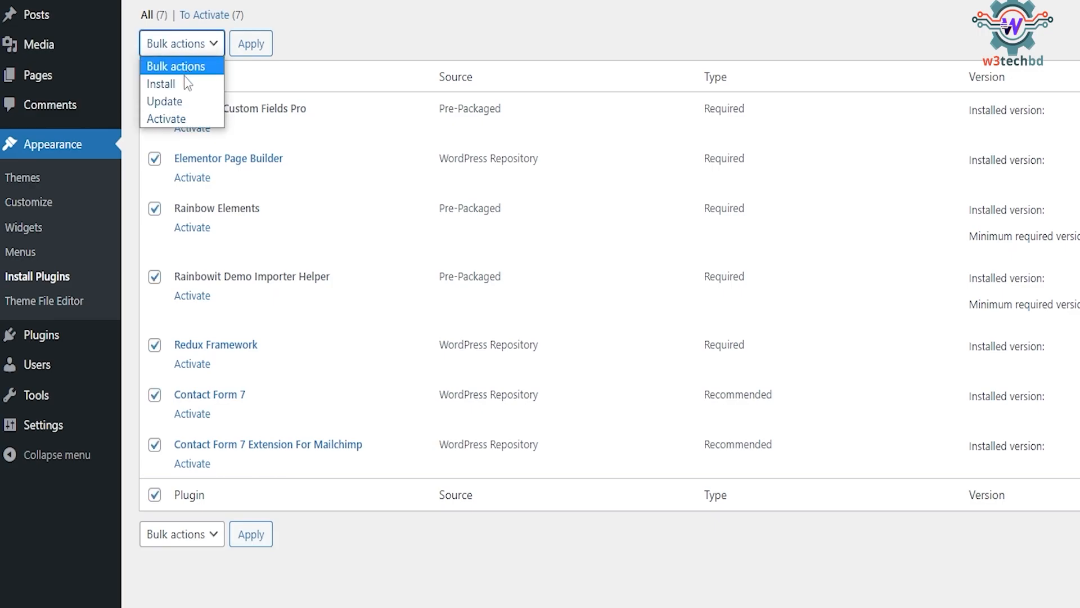
{"action": "left_click", "coordinate": [169, 118]}
{"action": "left_click", "coordinate": [249, 49]}
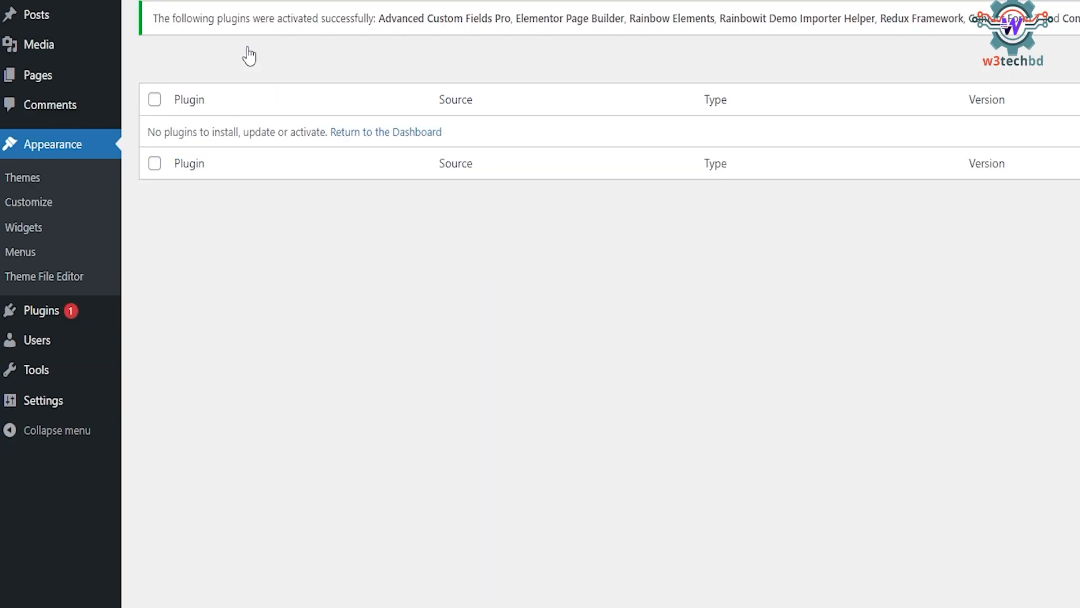
{"action": "left_click", "coordinate": [383, 136]}
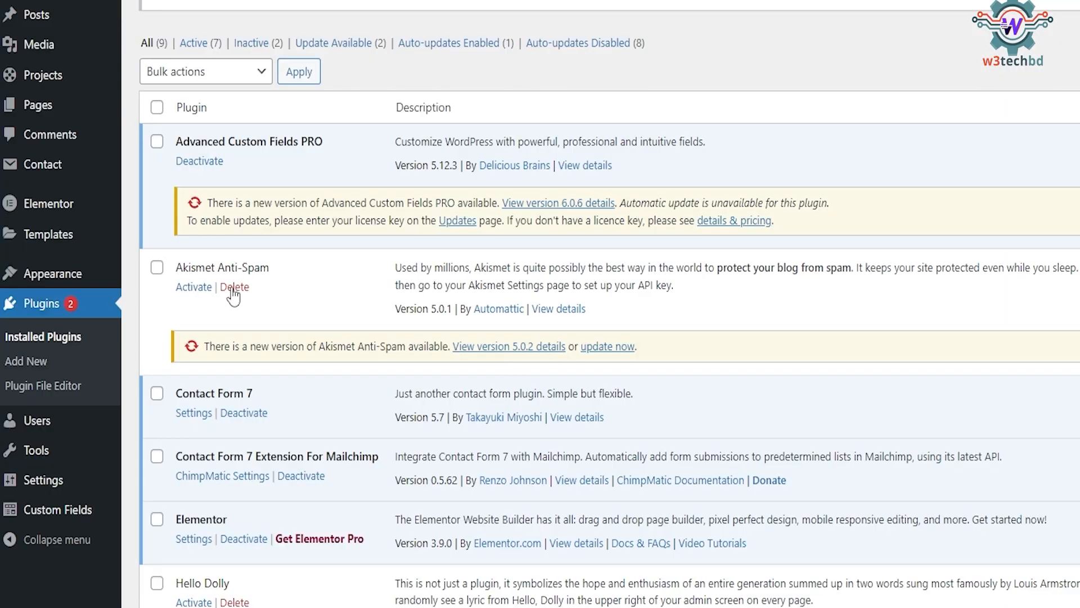
Select Akismet Anti-Spam and Hello Dolly and delete them with the Delete bulk action.
{"action": "left_click", "coordinate": [157, 268]}
{"action": "left_click", "coordinate": [157, 583]}
{"action": "left_click", "coordinate": [222, 73]}
{"action": "left_click", "coordinate": [169, 162]}
{"action": "left_click", "coordinate": [299, 72]}
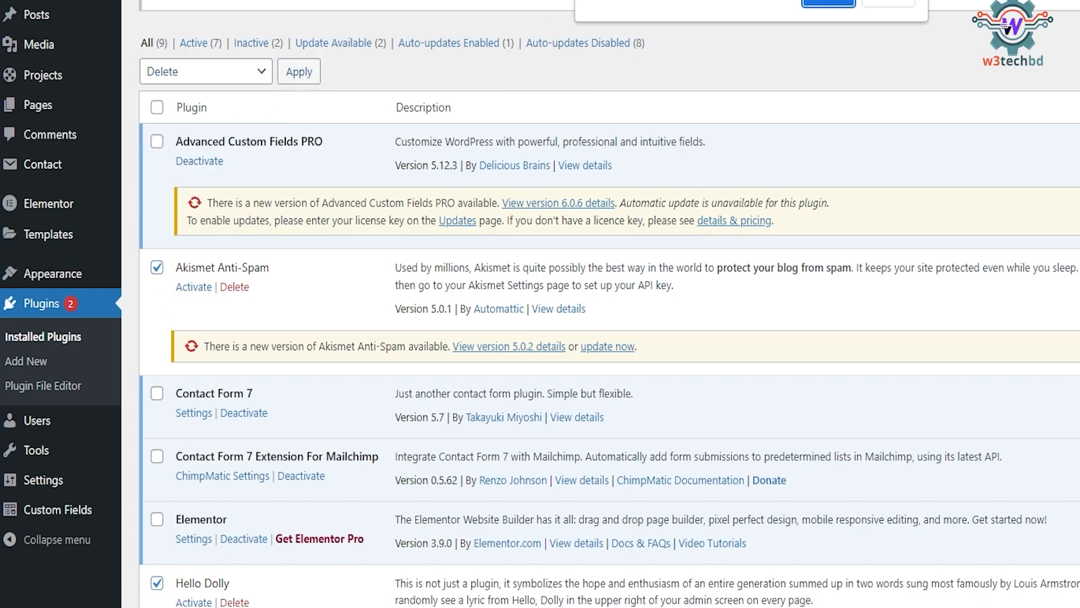
{"action": "scroll", "coordinate": [403, 398], "scroll_direction": "up", "scroll_amount": 3}
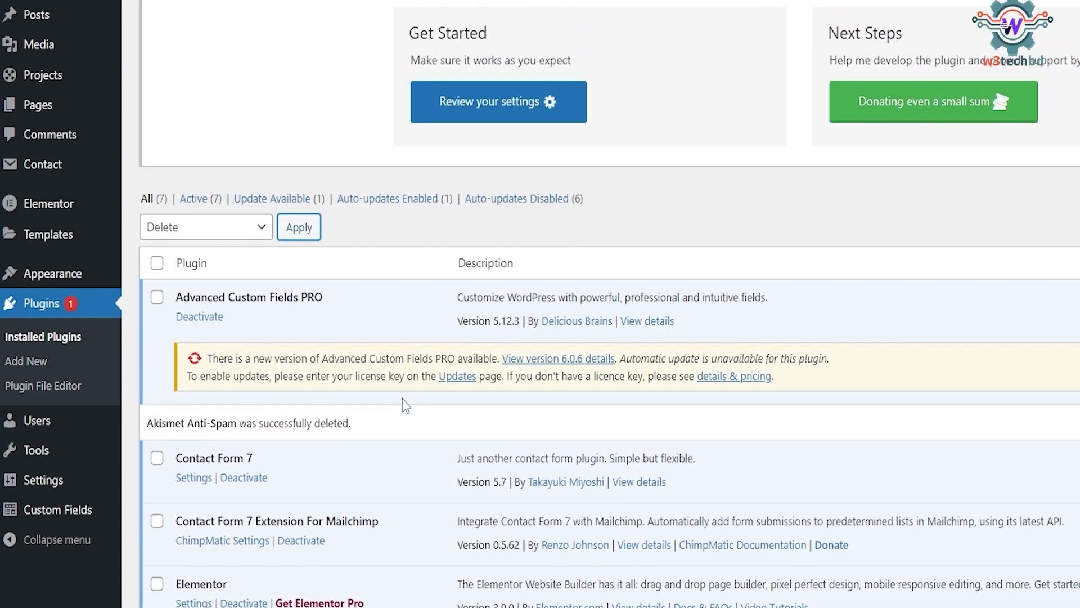
{"action": "scroll", "coordinate": [402, 398], "scroll_direction": "down", "scroll_amount": 5}
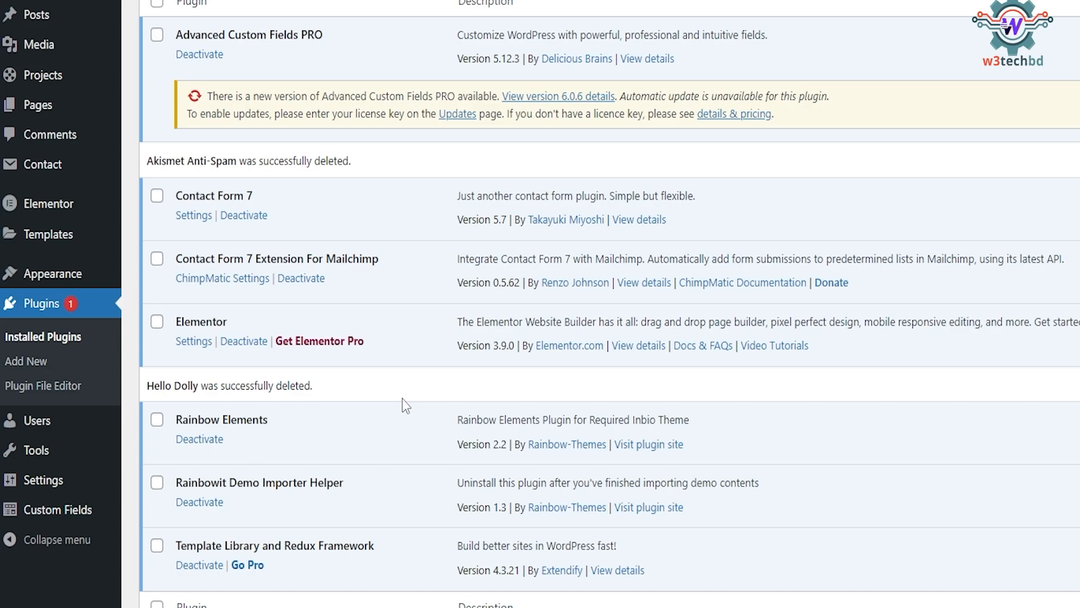
{"action": "scroll", "coordinate": [403, 399], "scroll_direction": "up", "scroll_amount": 6}
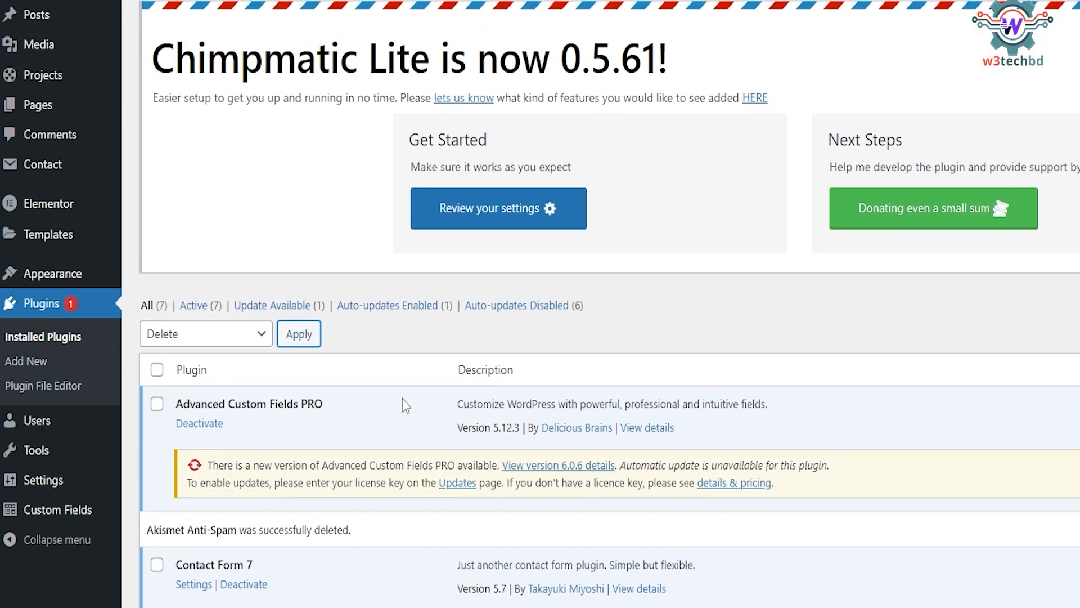
{"action": "scroll", "coordinate": [402, 399], "scroll_direction": "down", "scroll_amount": 5}
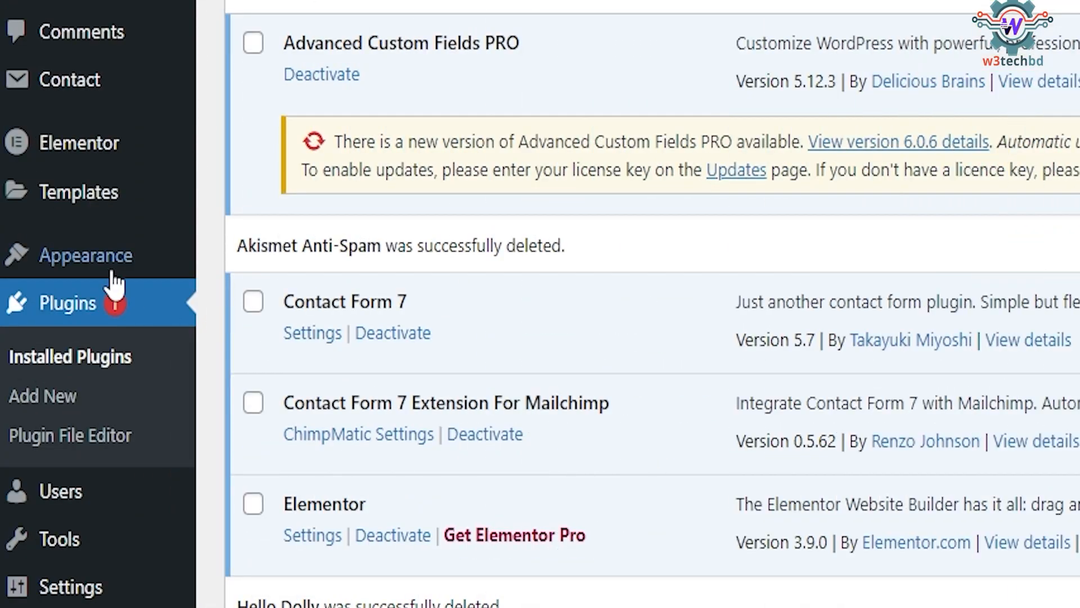
Open the inbio Theme Options page from the Appearance menu.
{"action": "mouse_move", "coordinate": [72, 265]}
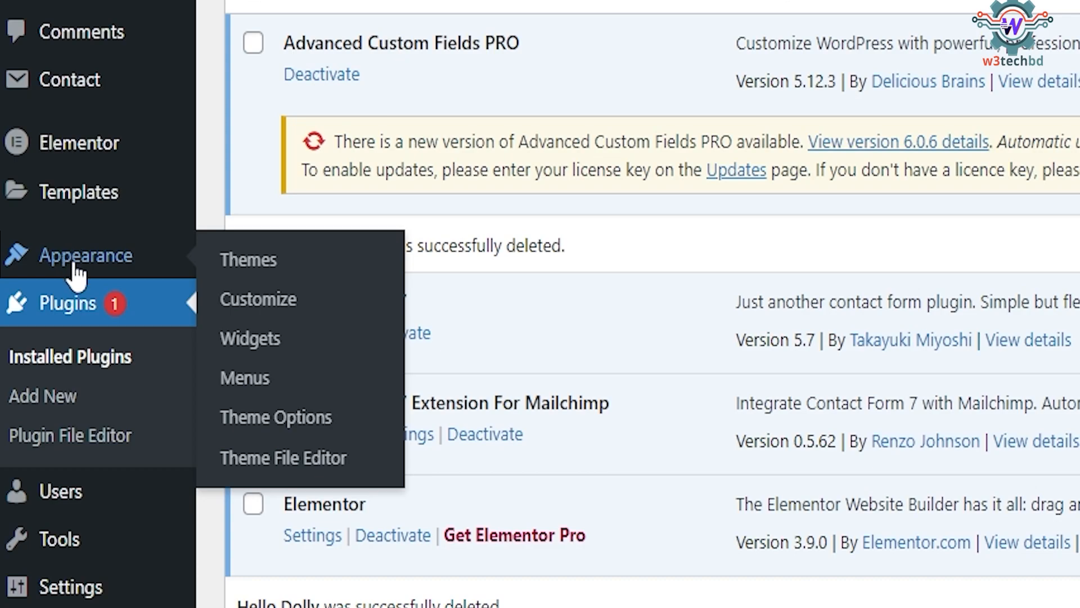
{"action": "left_click", "coordinate": [266, 421]}
{"action": "scroll", "coordinate": [326, 374], "scroll_direction": "down", "scroll_amount": 3}
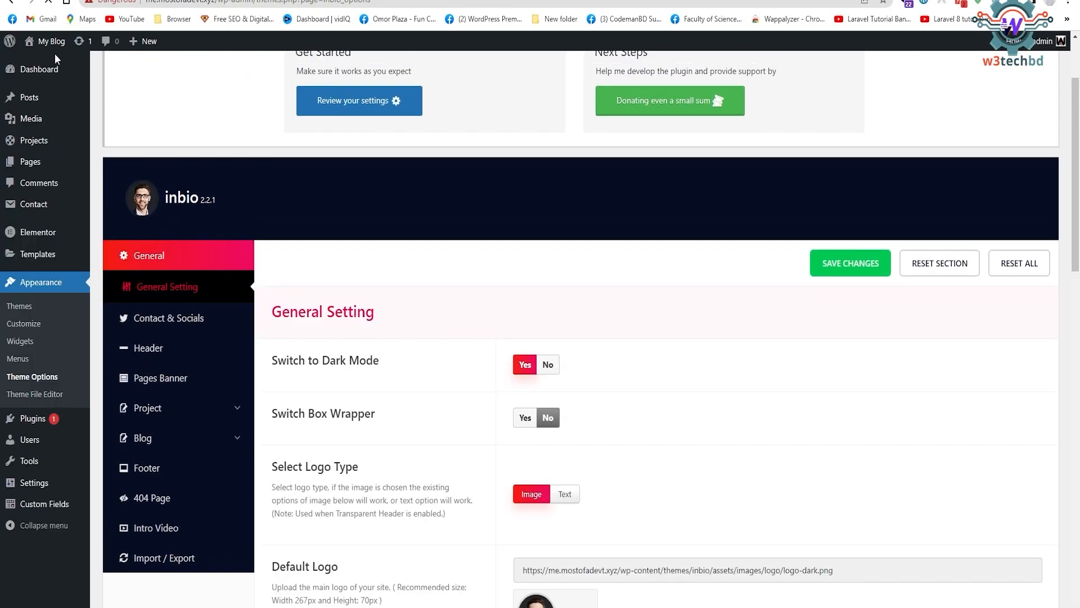
Open the site's front end in a new tab and scroll through its current page.
{"action": "mouse_move", "coordinate": [47, 41]}
{"action": "right_click", "coordinate": [41, 64]}
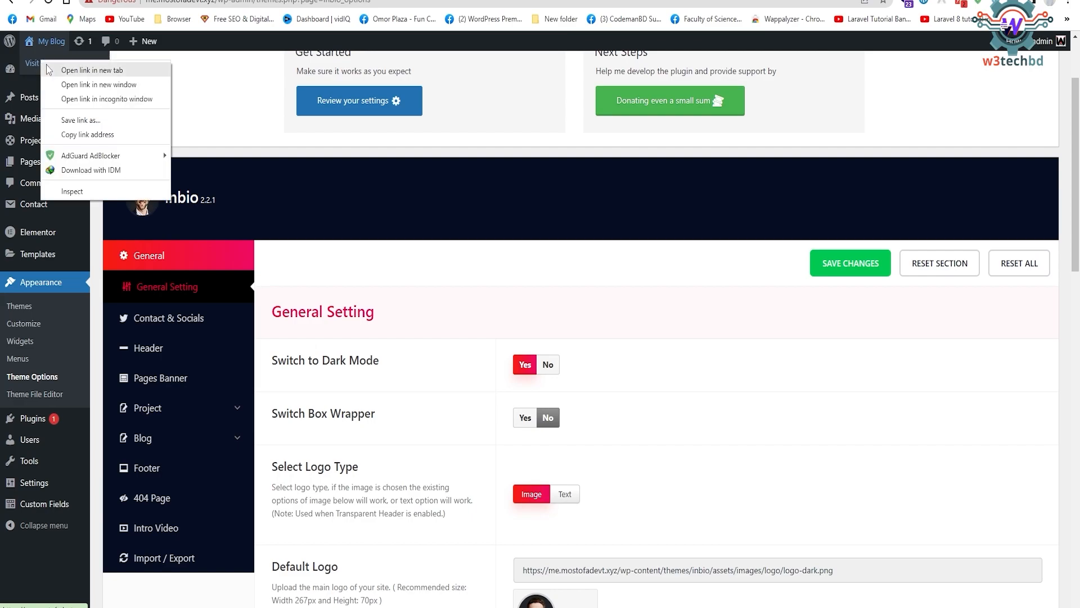
{"action": "left_click", "coordinate": [76, 72]}
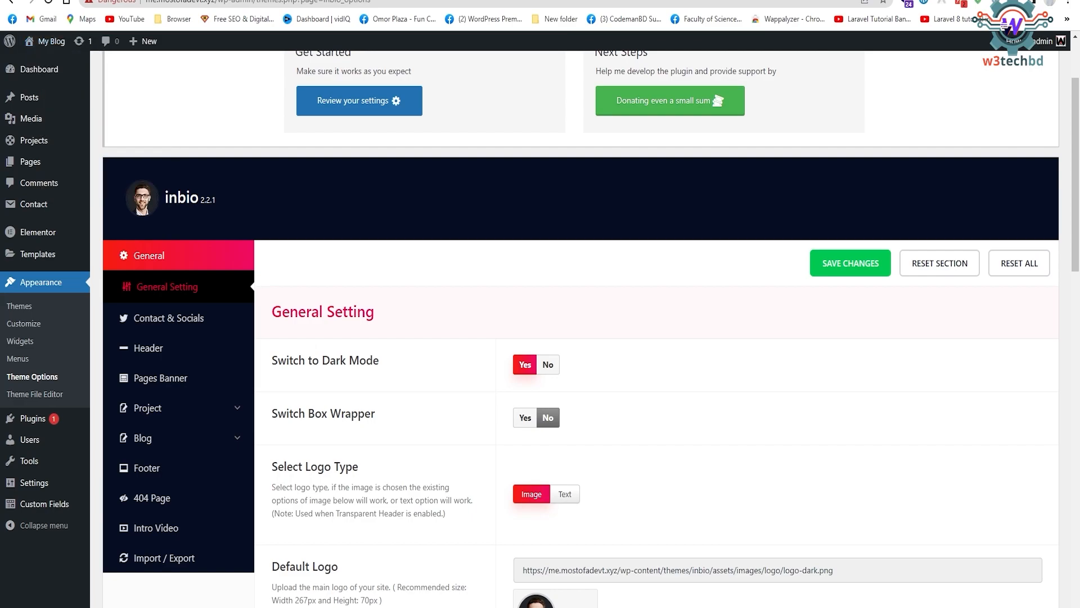
{"action": "left_click", "coordinate": [315, 1]}
{"action": "scroll", "coordinate": [345, 181], "scroll_direction": "down", "scroll_amount": 1}
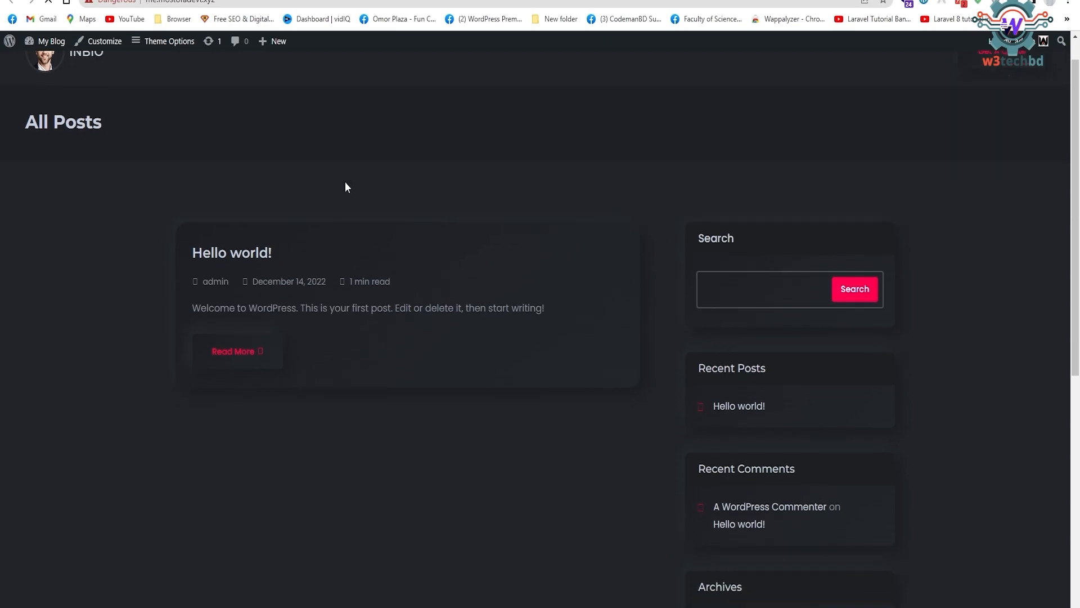
{"action": "scroll", "coordinate": [347, 188], "scroll_direction": "down", "scroll_amount": 7}
{"action": "scroll", "coordinate": [355, 187], "scroll_direction": "up", "scroll_amount": 8}
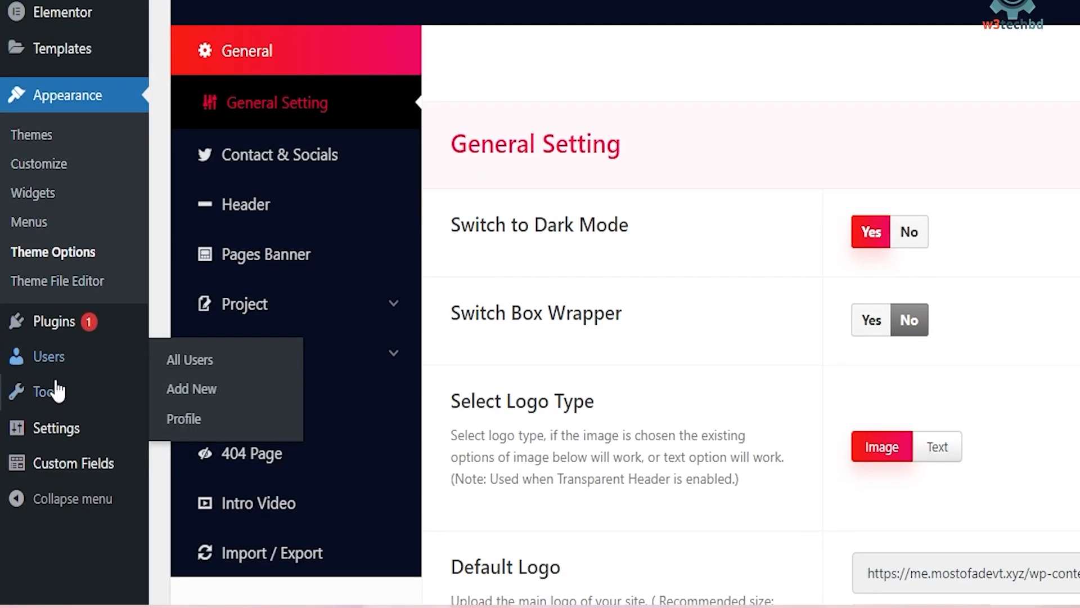
Go to Install Demo Data under Tools and install the Home Light demo, confirming the data-overwrite warning.
{"action": "mouse_move", "coordinate": [33, 438]}
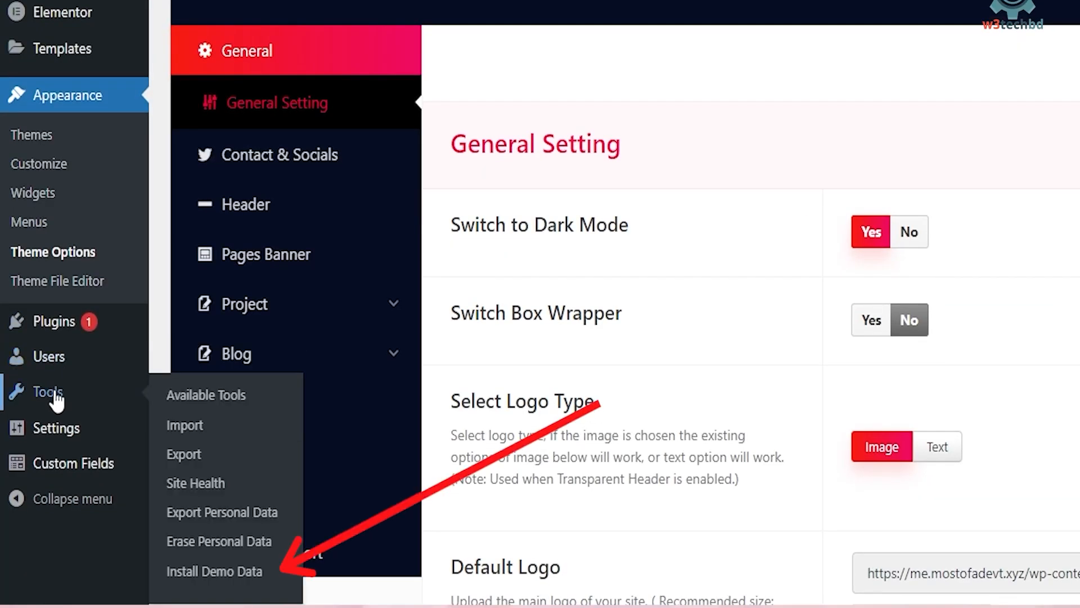
{"action": "left_click", "coordinate": [214, 580]}
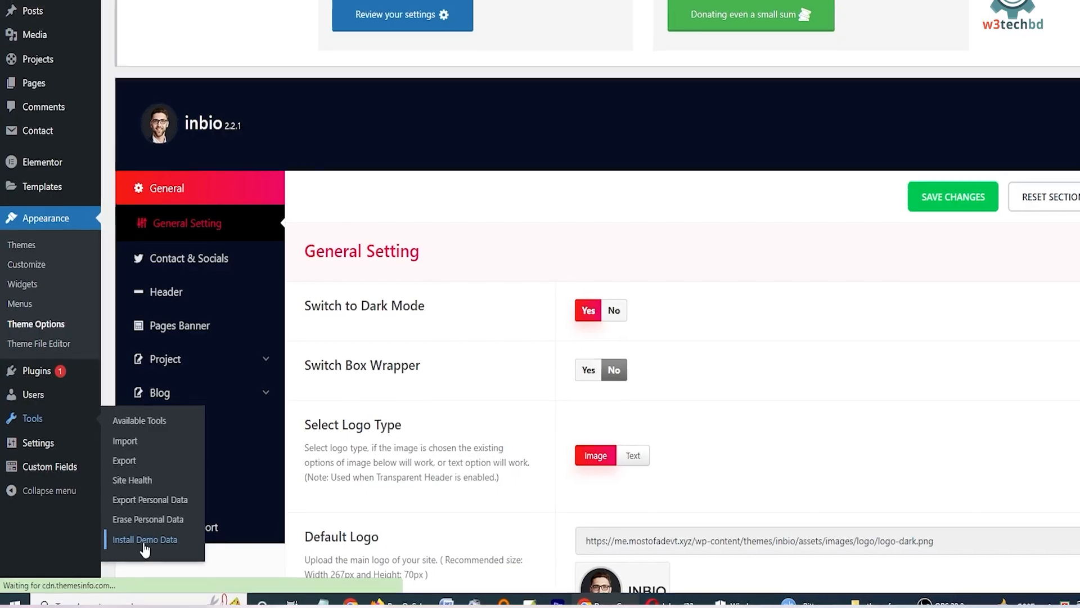
{"action": "scroll", "coordinate": [498, 365], "scroll_direction": "down", "scroll_amount": 5}
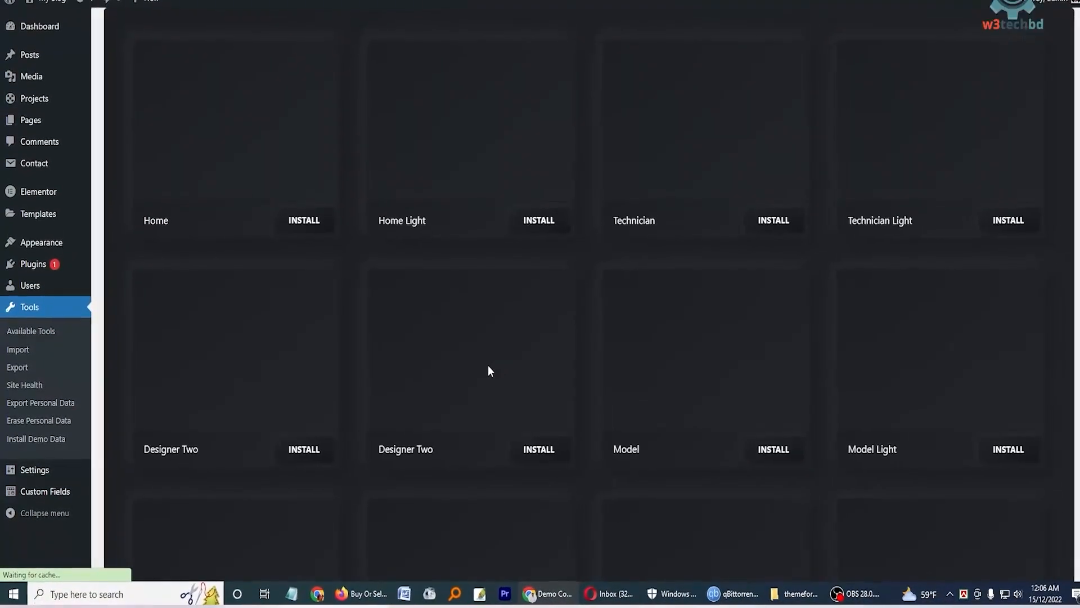
{"action": "scroll", "coordinate": [487, 366], "scroll_direction": "up", "scroll_amount": 3}
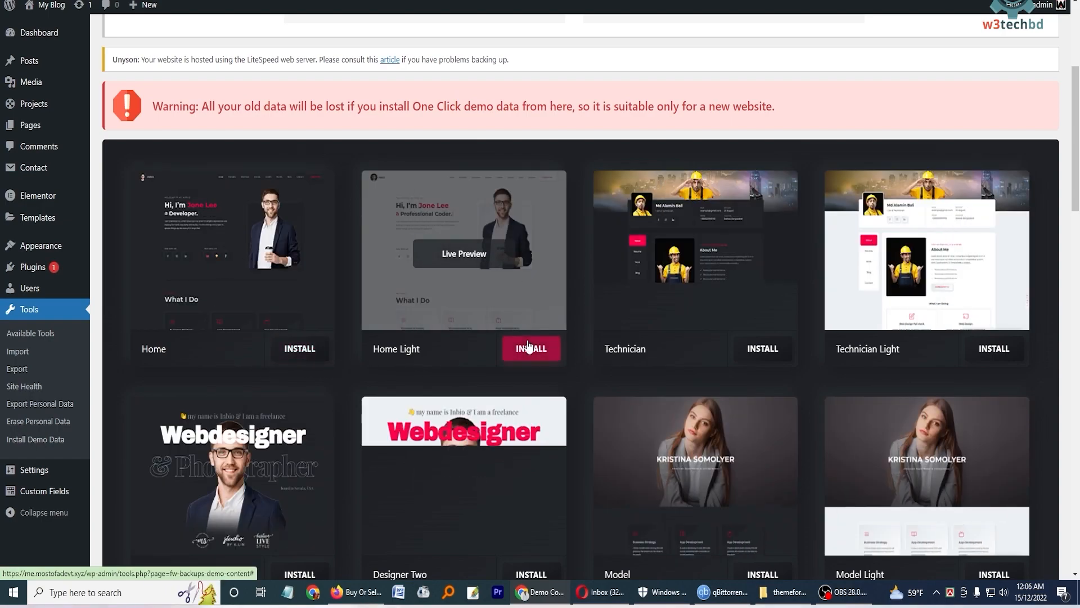
{"action": "left_click", "coordinate": [528, 348]}
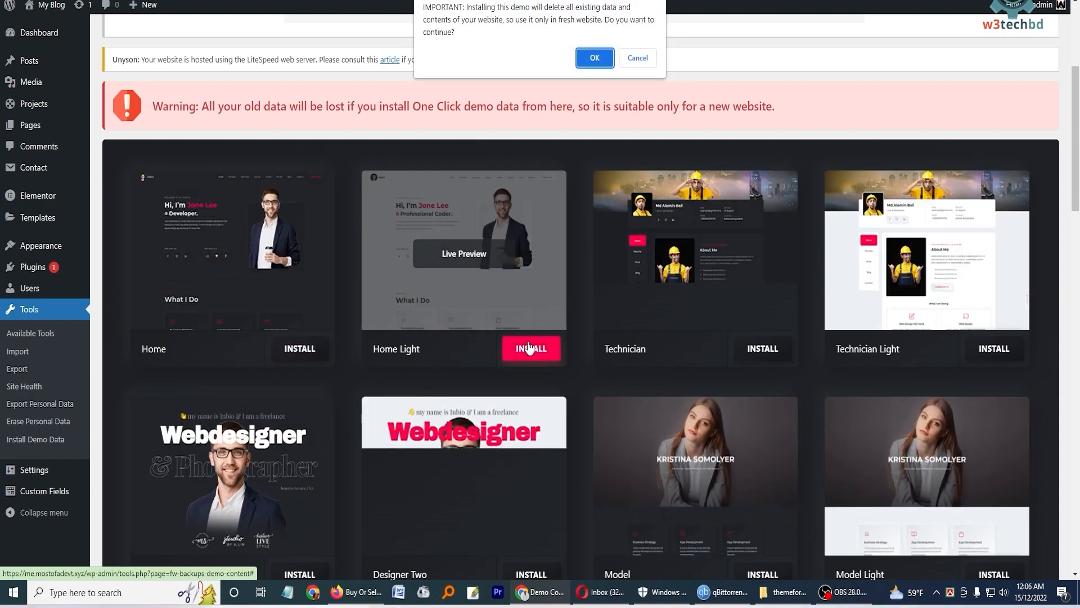
{"action": "left_click", "coordinate": [595, 58]}
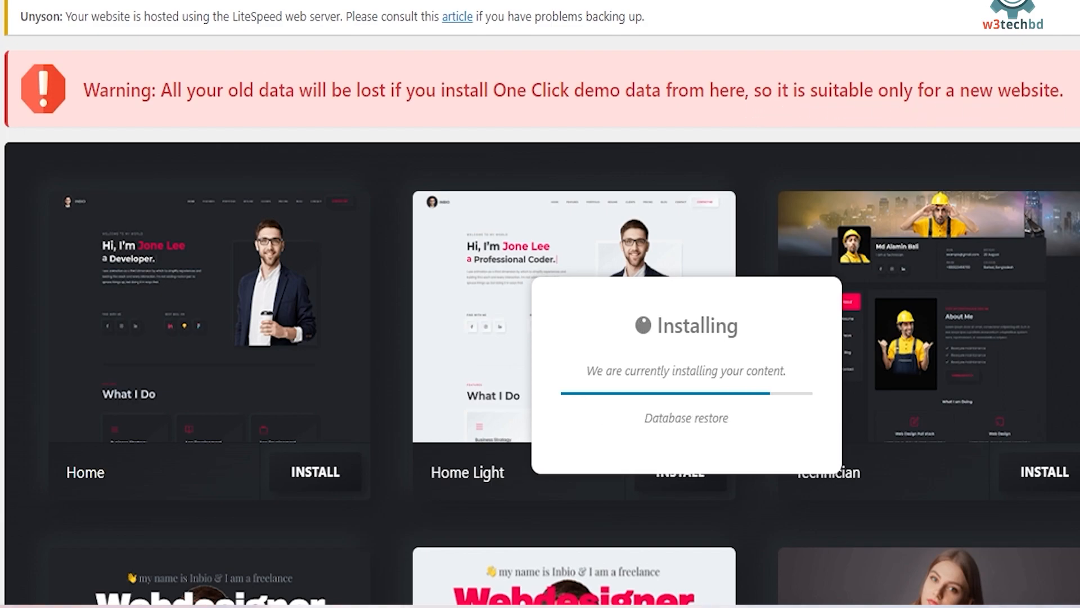
{"action": "scroll", "coordinate": [540, 303], "scroll_direction": "down", "scroll_amount": 10}
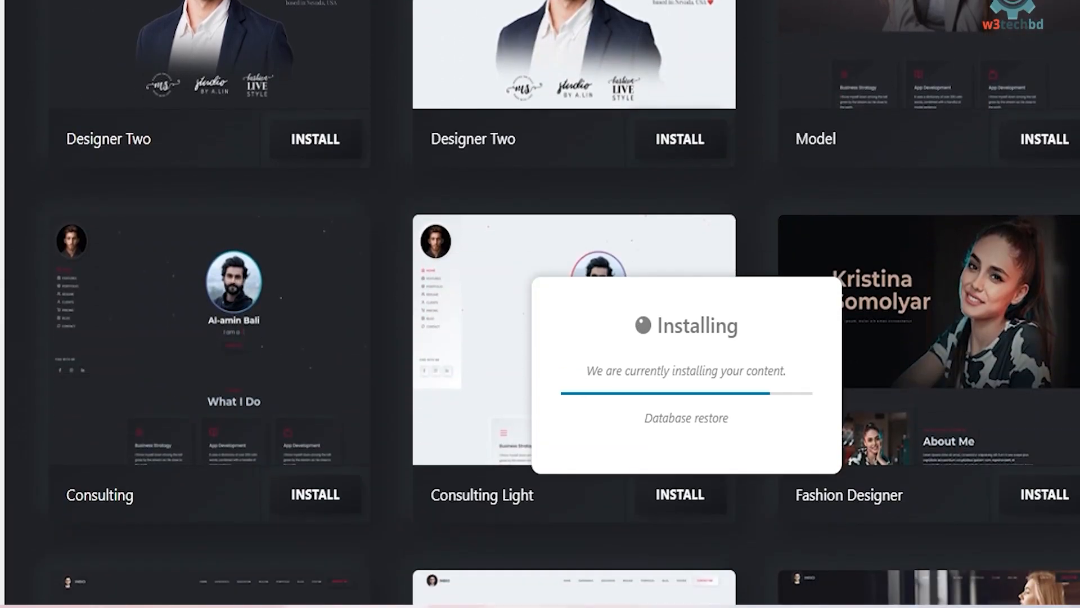
{"action": "scroll", "coordinate": [540, 304], "scroll_direction": "up", "scroll_amount": 12}
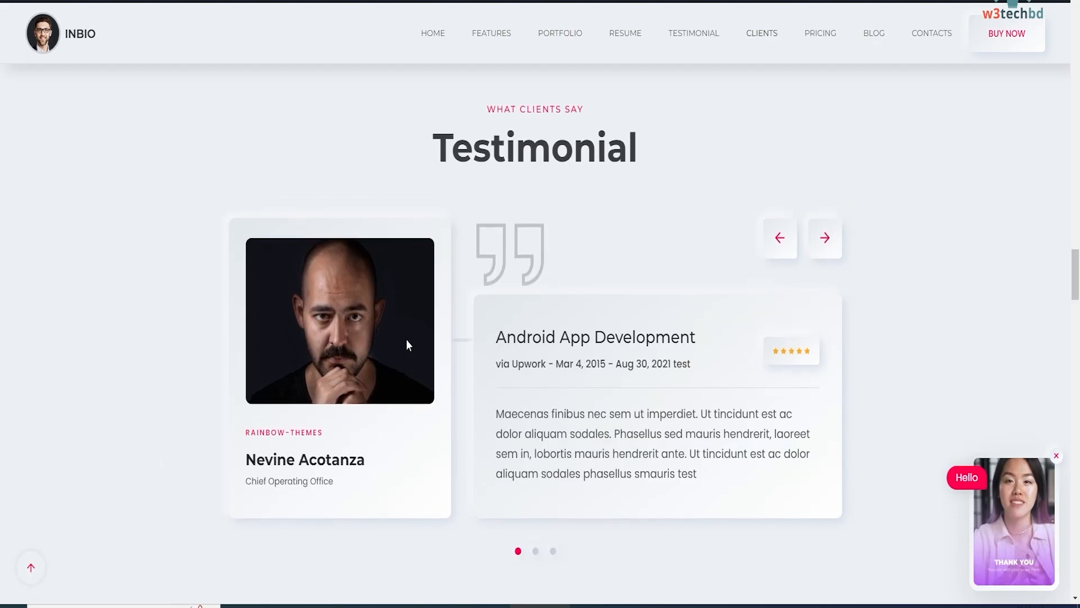
Scroll through the installed demo home page on the live site.
{"action": "scroll", "coordinate": [406, 341], "scroll_direction": "up", "scroll_amount": 14}
{"action": "scroll", "coordinate": [408, 344], "scroll_direction": "up", "scroll_amount": 20}
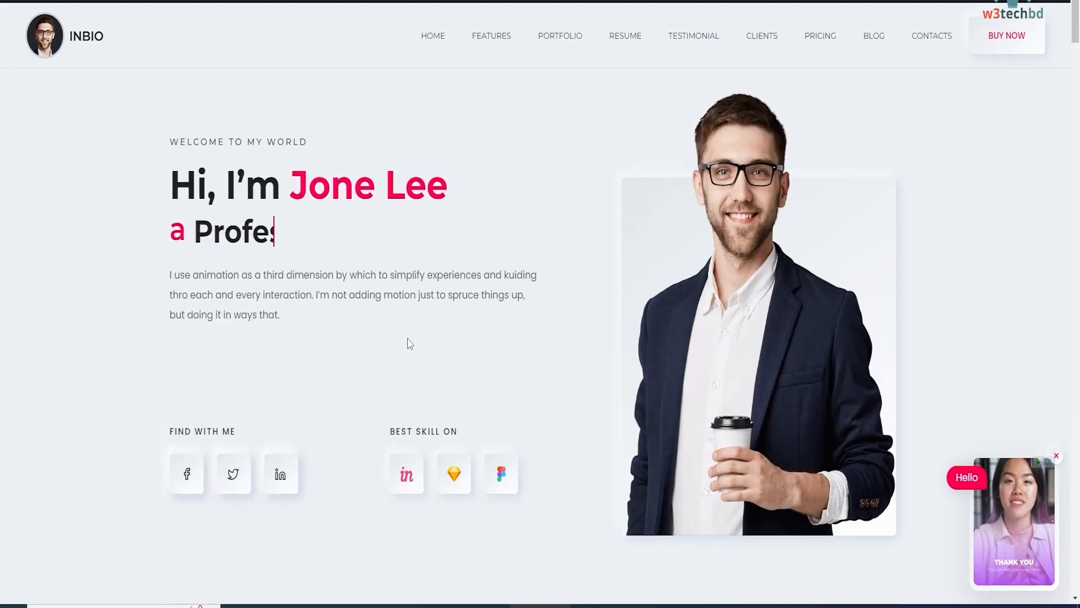
{"action": "scroll", "coordinate": [906, 197], "scroll_direction": "down", "scroll_amount": 8}
{"action": "scroll", "coordinate": [896, 212], "scroll_direction": "up", "scroll_amount": 8}
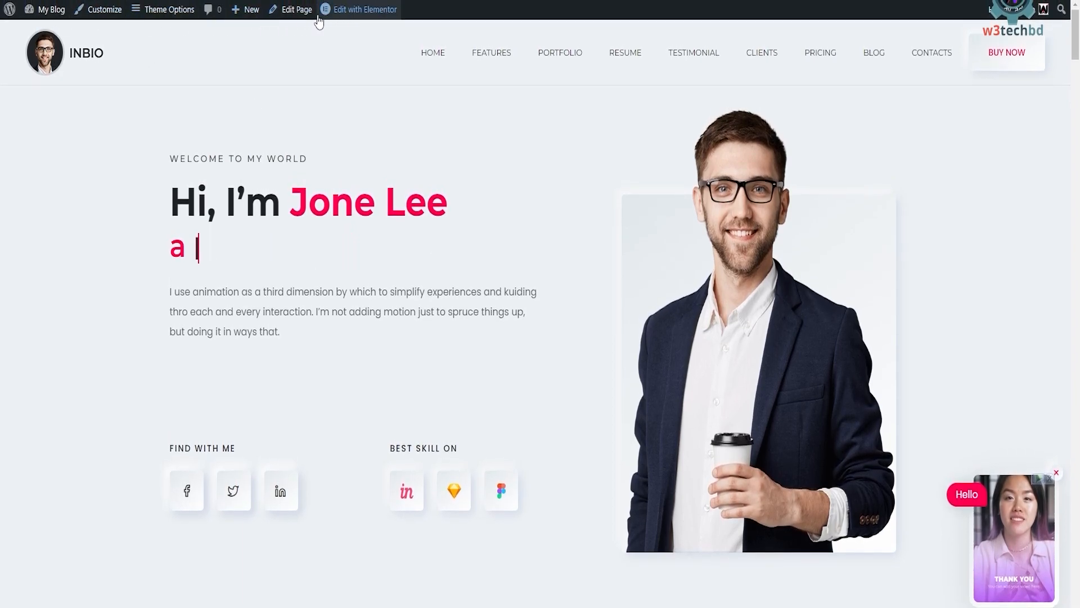
Open the home page in Elementor and replace the hero Image Holder picture with a photo from the Media Library.
{"action": "mouse_move", "coordinate": [364, 19]}
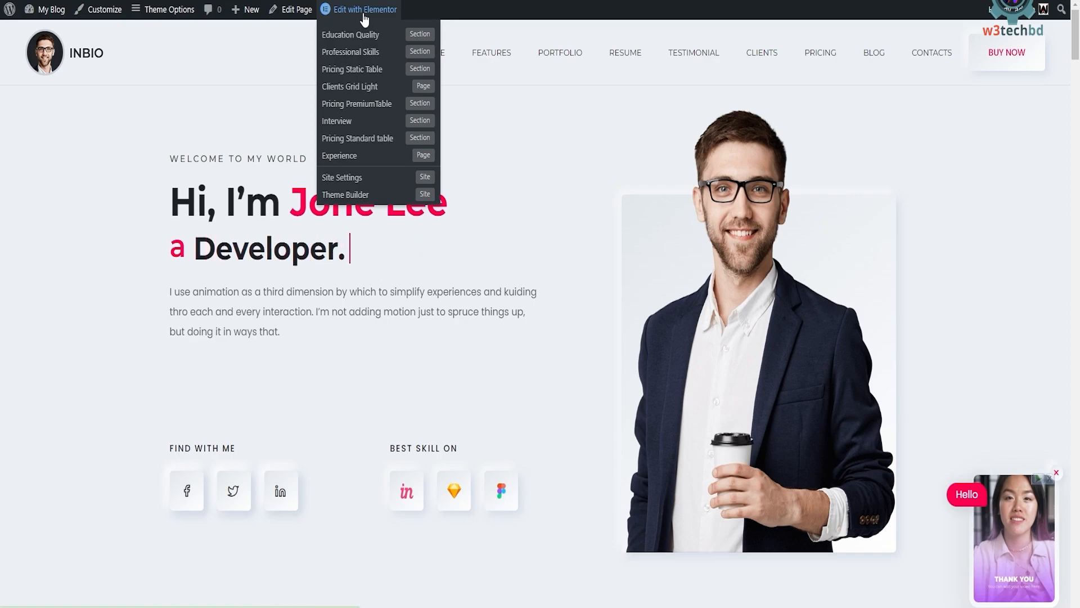
{"action": "left_click", "coordinate": [365, 19]}
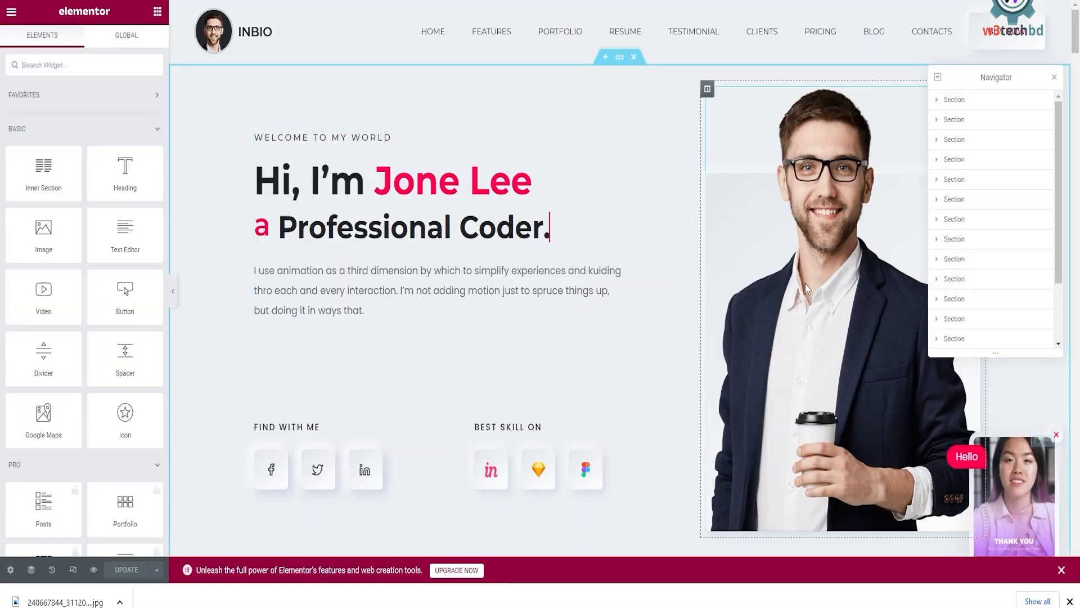
{"action": "left_click", "coordinate": [805, 288]}
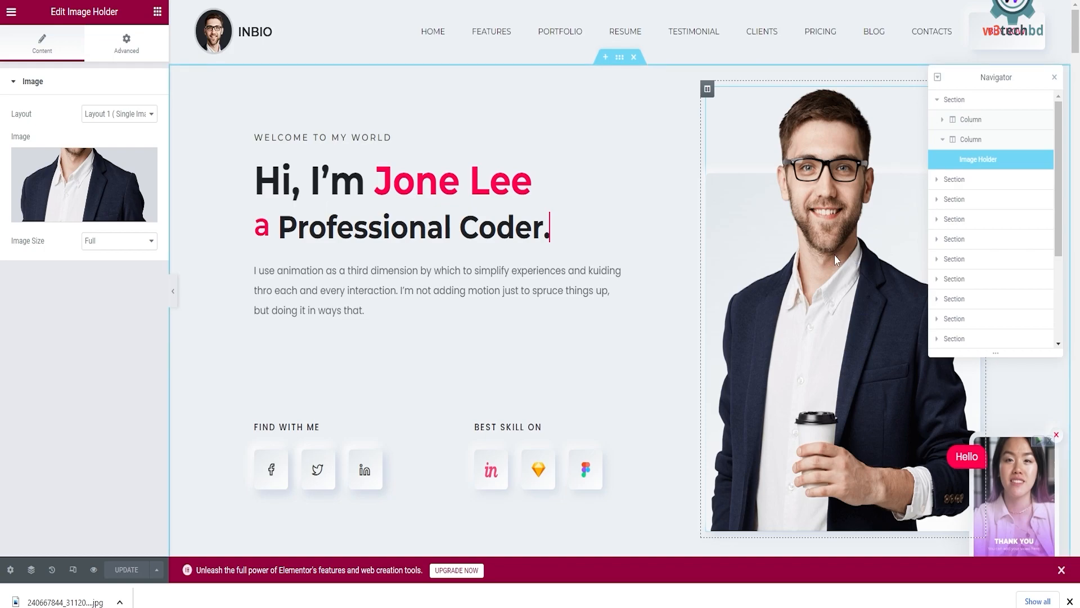
{"action": "scroll", "coordinate": [422, 234], "scroll_direction": "down", "scroll_amount": 15}
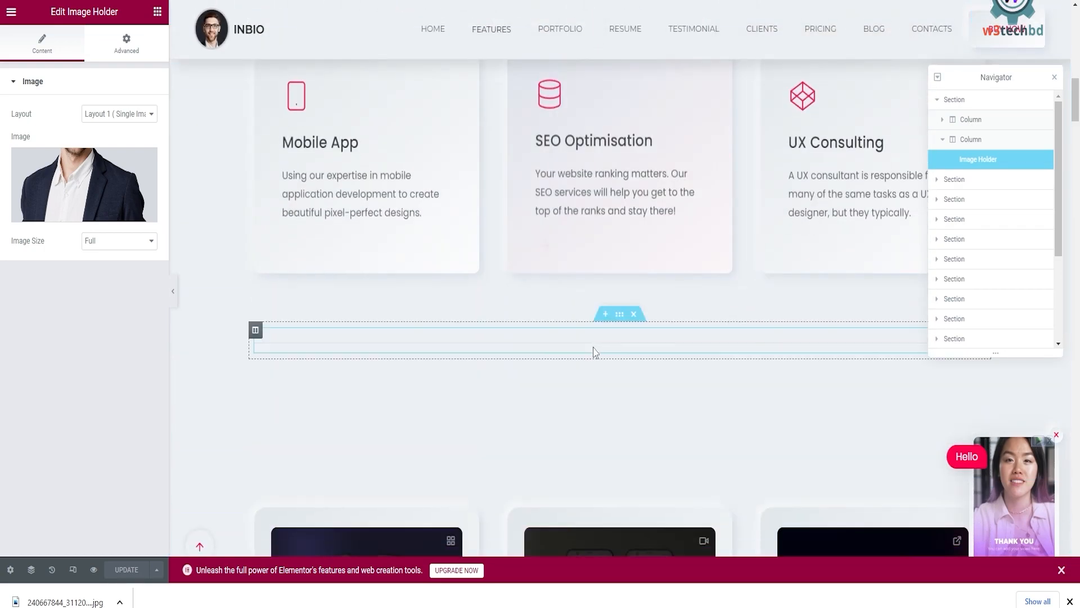
{"action": "scroll", "coordinate": [591, 352], "scroll_direction": "up", "scroll_amount": 15}
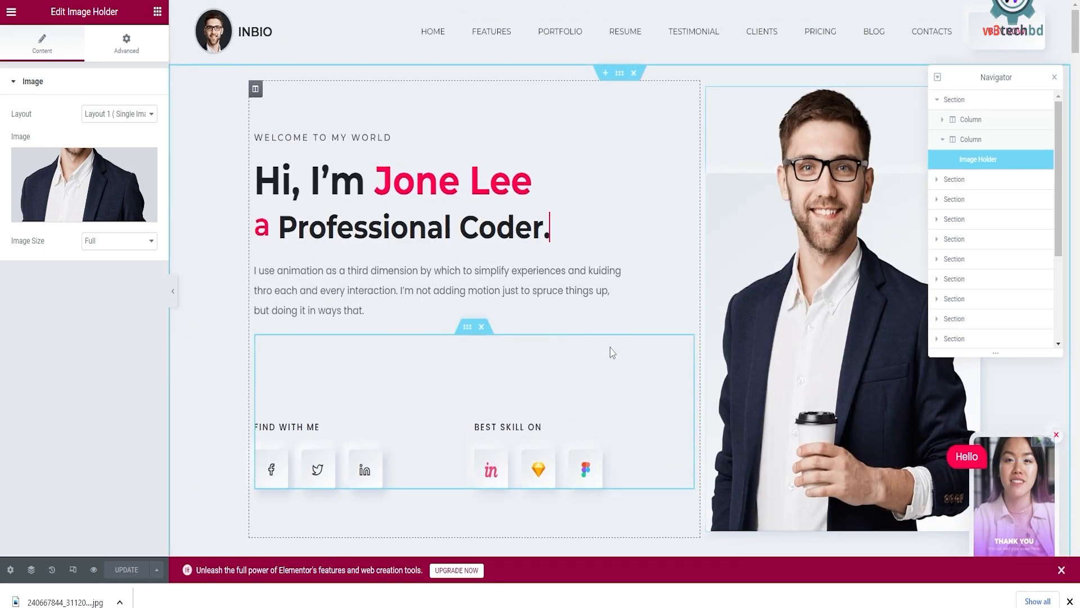
{"action": "left_click", "coordinate": [142, 212]}
{"action": "left_click", "coordinate": [80, 194]}
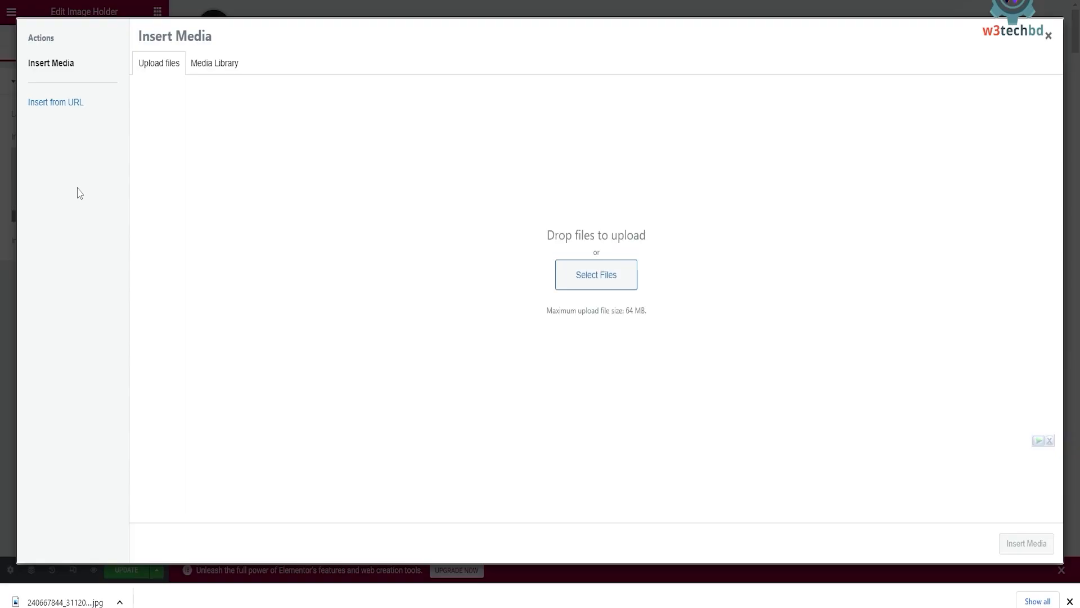
{"action": "left_click", "coordinate": [216, 64]}
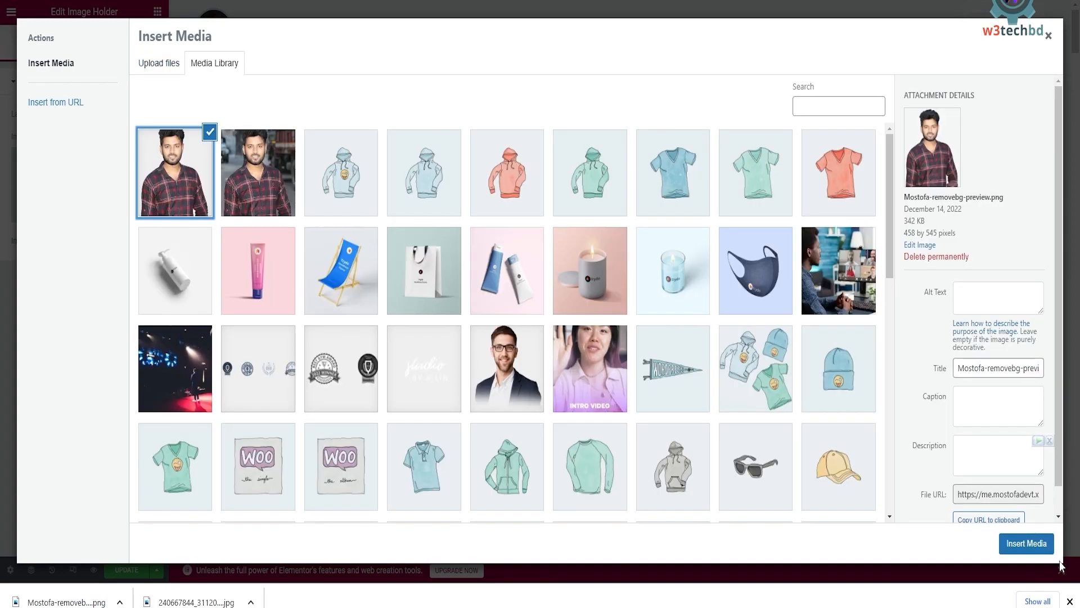
{"action": "left_click", "coordinate": [1026, 544]}
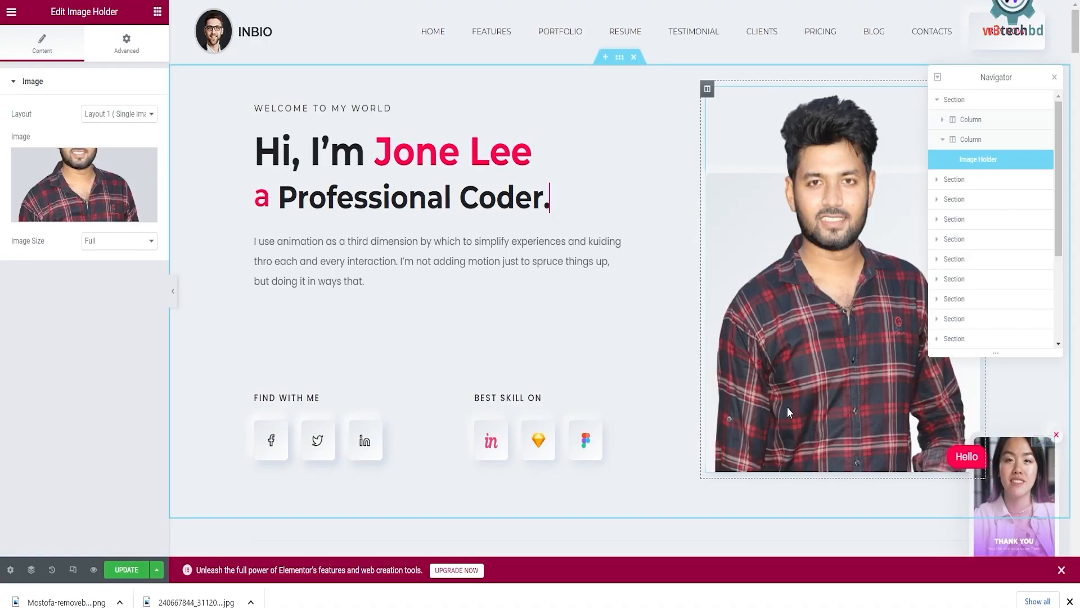
Select the About Me widget and replace its Name field with the site owner's name.
{"action": "scroll", "coordinate": [659, 287], "scroll_direction": "down", "scroll_amount": 1}
{"action": "scroll", "coordinate": [656, 292], "scroll_direction": "up", "scroll_amount": 1}
{"action": "scroll", "coordinate": [741, 316], "scroll_direction": "down", "scroll_amount": 1}
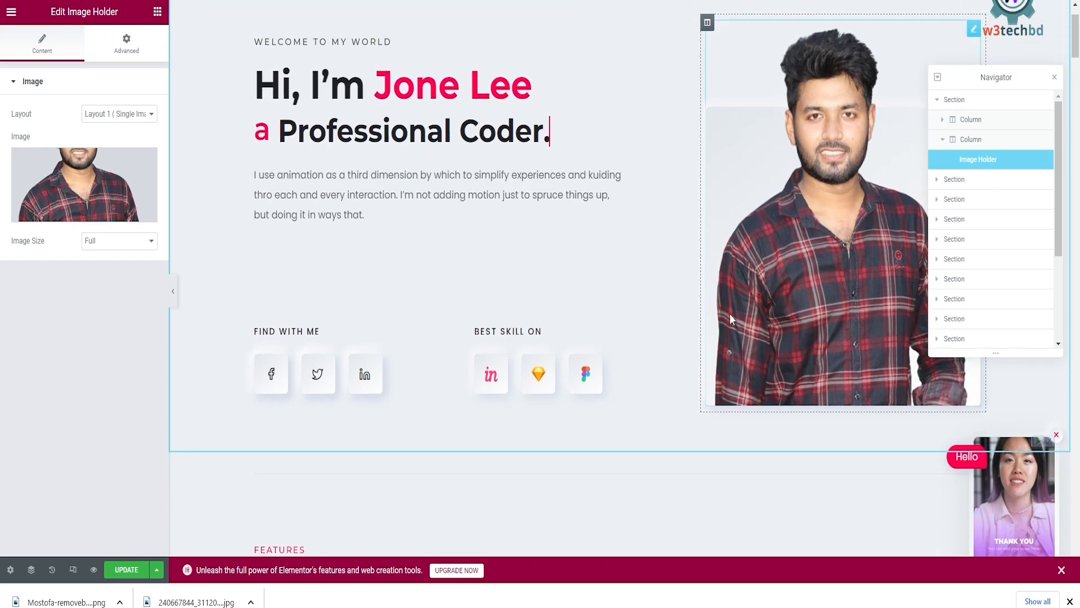
{"action": "scroll", "coordinate": [730, 318], "scroll_direction": "up", "scroll_amount": 1}
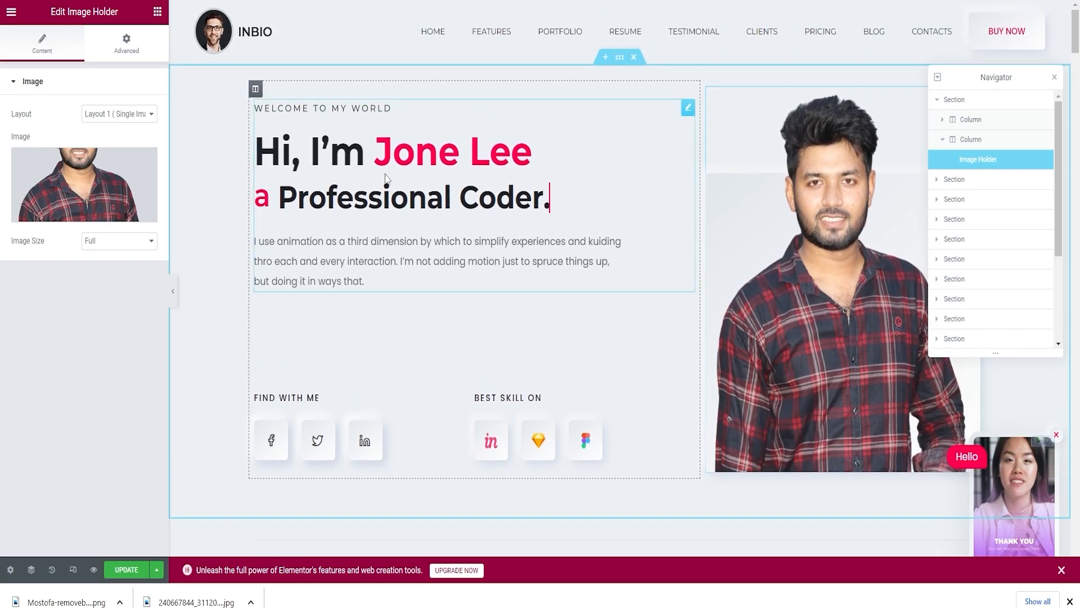
{"action": "left_click", "coordinate": [373, 167]}
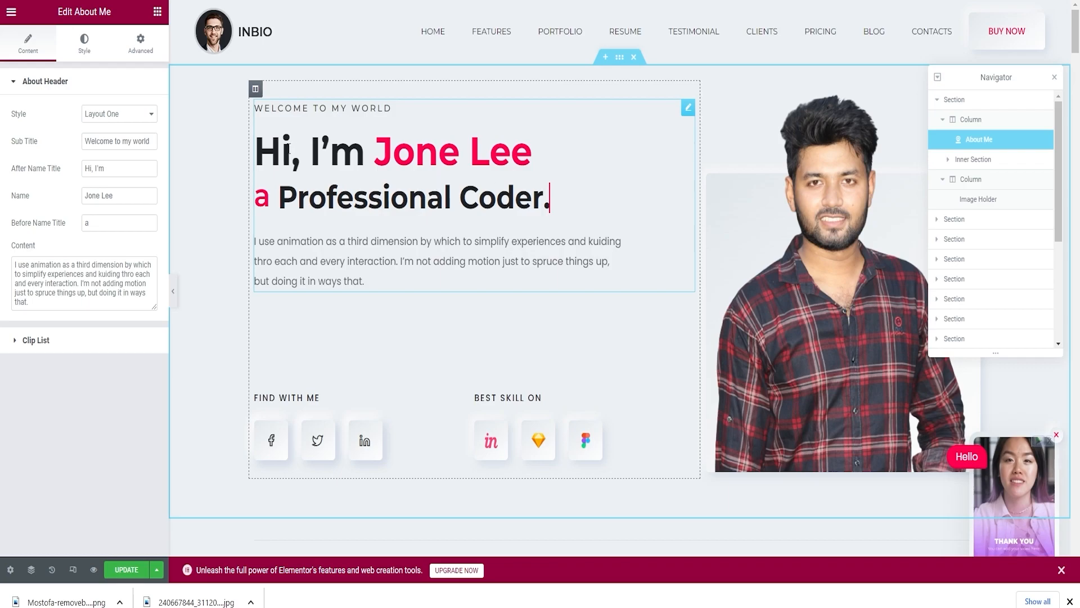
{"action": "left_click_drag", "start_coordinate": [115, 195], "coordinate": [75, 190]}
{"action": "key", "text": "BackSpace"}
{"action": "type", "text": "mos"}
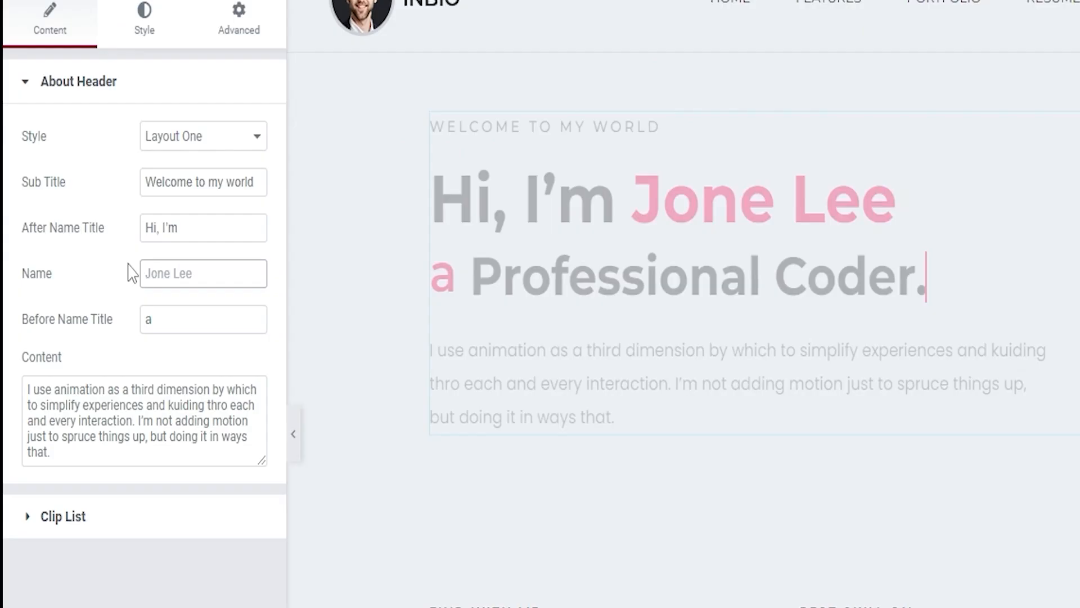
{"action": "key", "text": "BackSpace"}
{"action": "type", "text": "Mosto"}
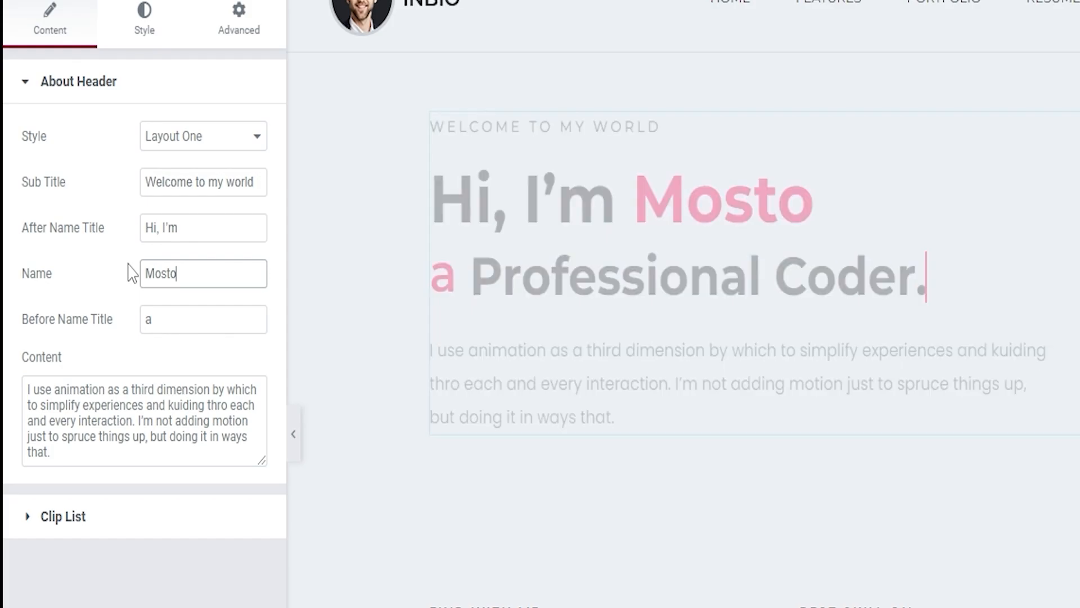
{"action": "type", "text": " fa"}
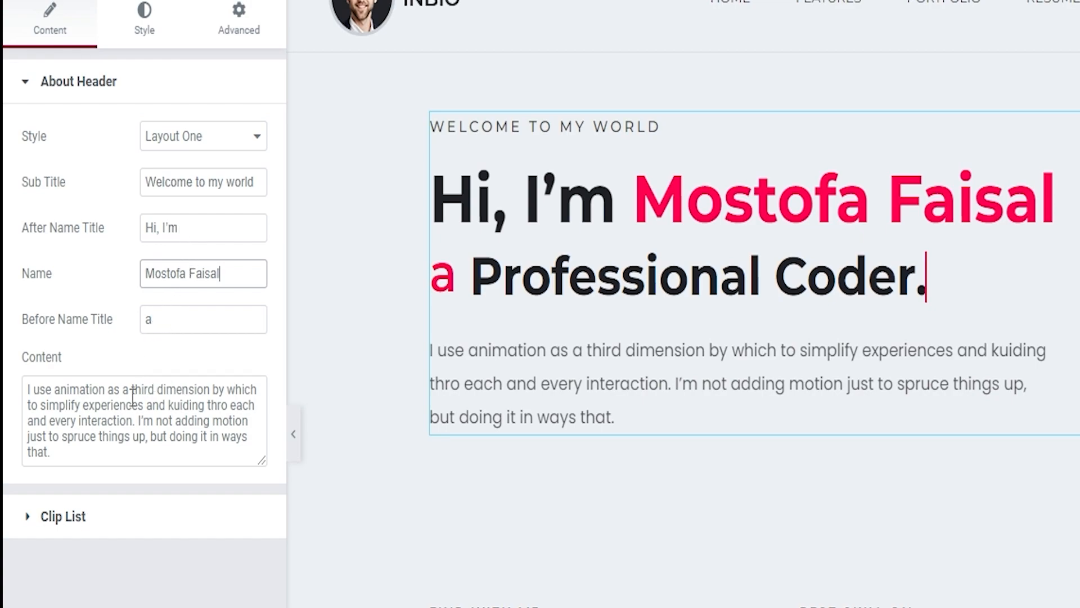
Open the About Me Clip List and inspect the Professional Coder slide title.
{"action": "left_click", "coordinate": [77, 528]}
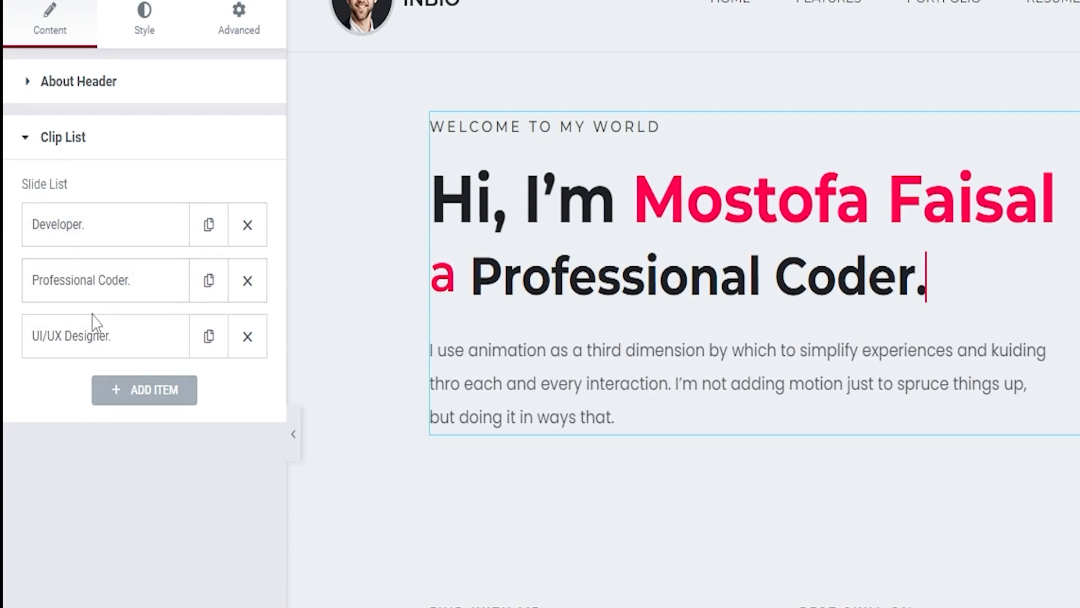
{"action": "left_click", "coordinate": [130, 293]}
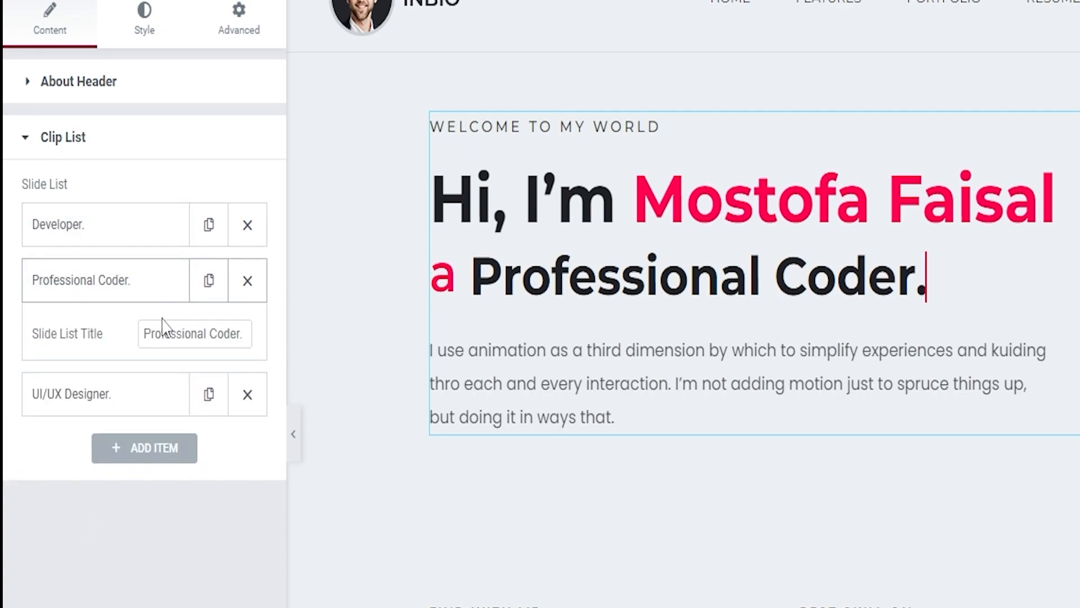
{"action": "left_click_drag", "start_coordinate": [246, 333], "coordinate": [211, 328]}
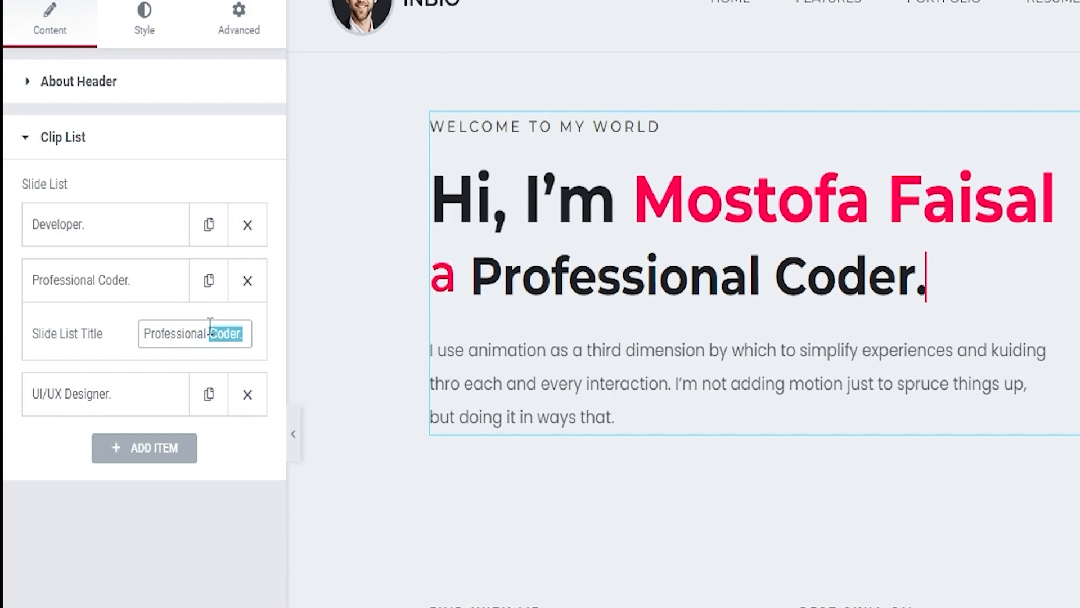
{"action": "left_click", "coordinate": [130, 279]}
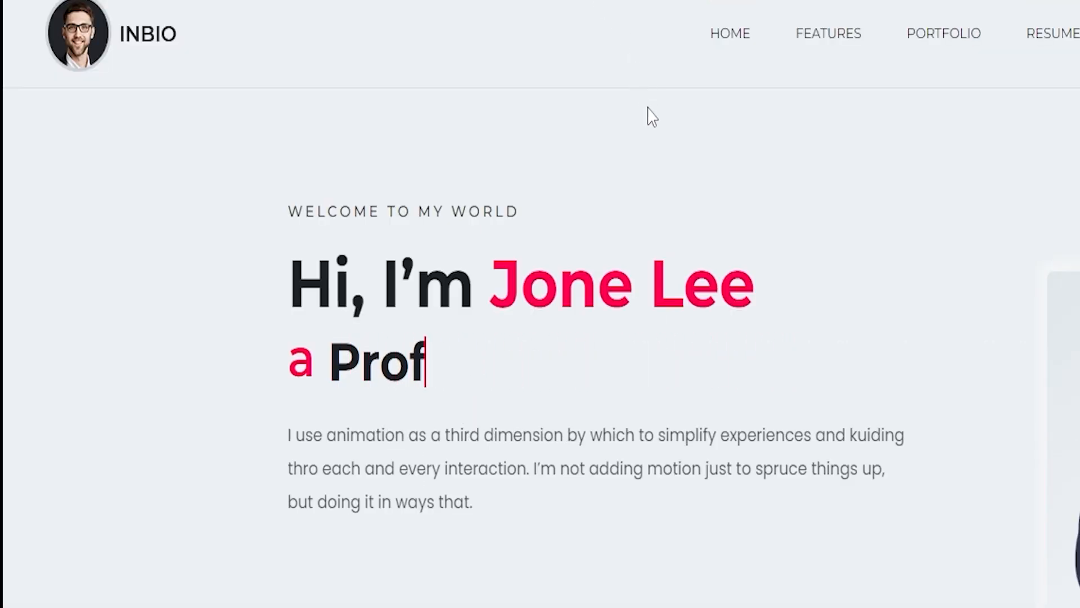
Reload the live site to review the updated hero section, then scroll the page in the editor.
{"action": "key", "text": "F5"}
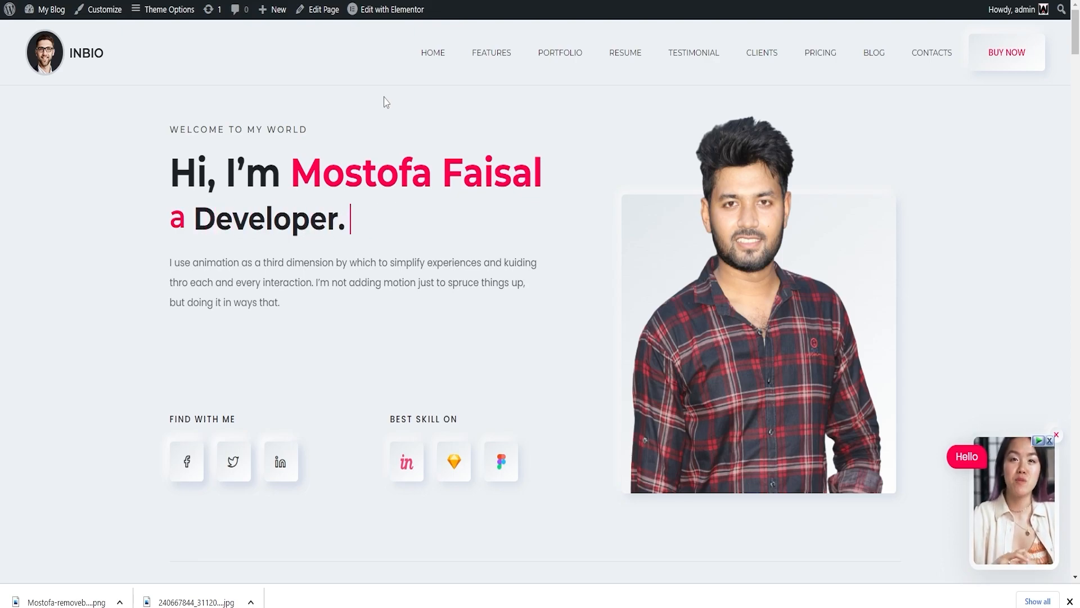
{"action": "scroll", "coordinate": [386, 101], "scroll_direction": "down", "scroll_amount": 10}
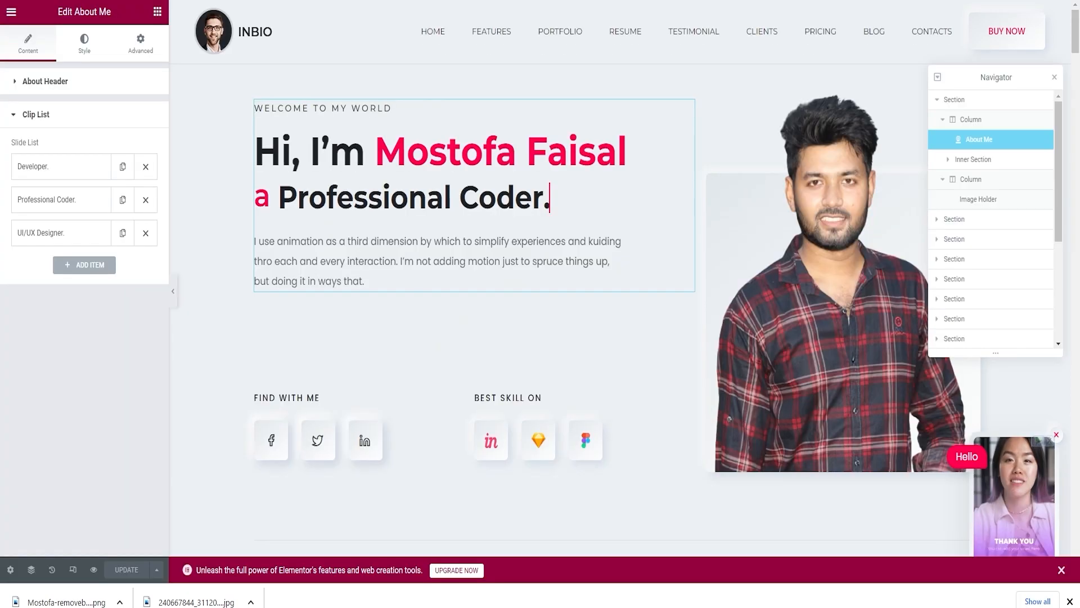
{"action": "scroll", "coordinate": [523, 336], "scroll_direction": "down", "scroll_amount": 10}
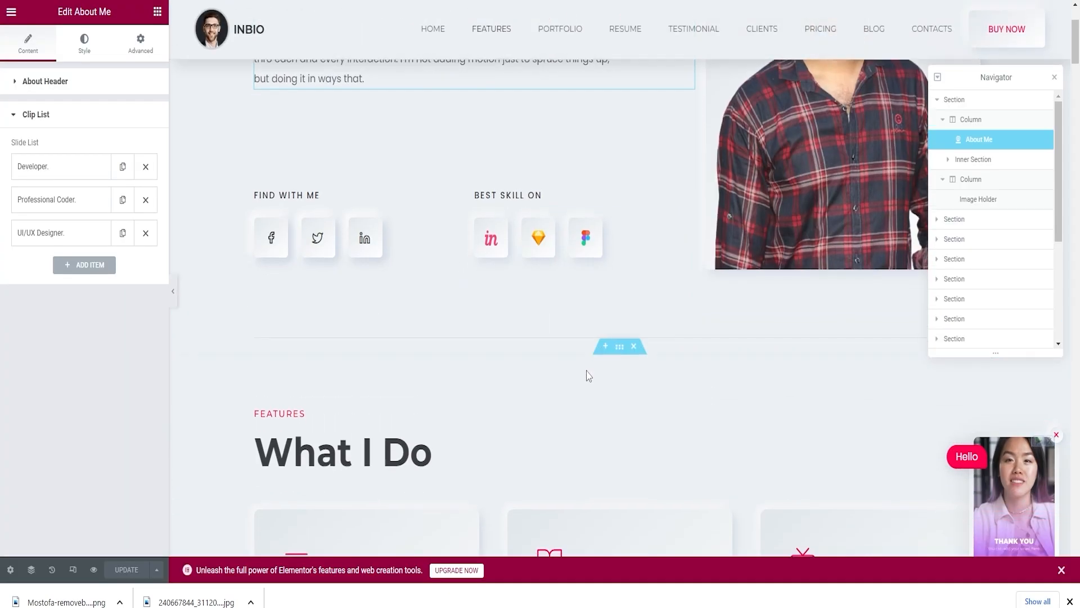
{"action": "scroll", "coordinate": [584, 394], "scroll_direction": "down", "scroll_amount": 15}
{"action": "scroll", "coordinate": [518, 353], "scroll_direction": "up", "scroll_amount": 4}
{"action": "scroll", "coordinate": [515, 349], "scroll_direction": "up", "scroll_amount": 20}
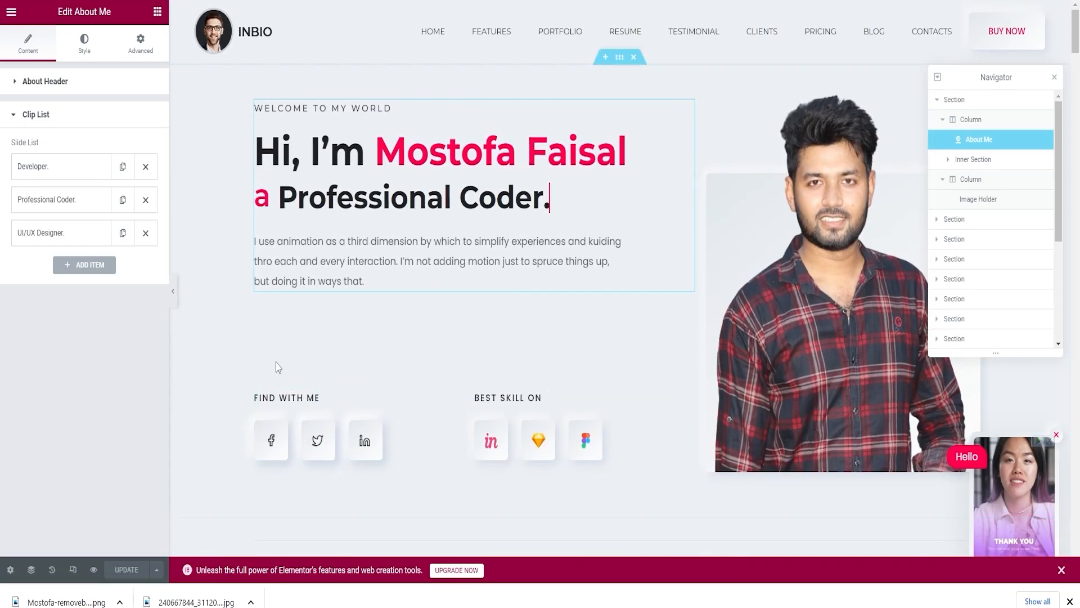
Open the InBio Theme Options, go to the Header settings and turn on Enable Transparent Header.
{"action": "scroll", "coordinate": [362, 446], "scroll_direction": "down", "scroll_amount": 10}
{"action": "scroll", "coordinate": [555, 409], "scroll_direction": "down", "scroll_amount": 20}
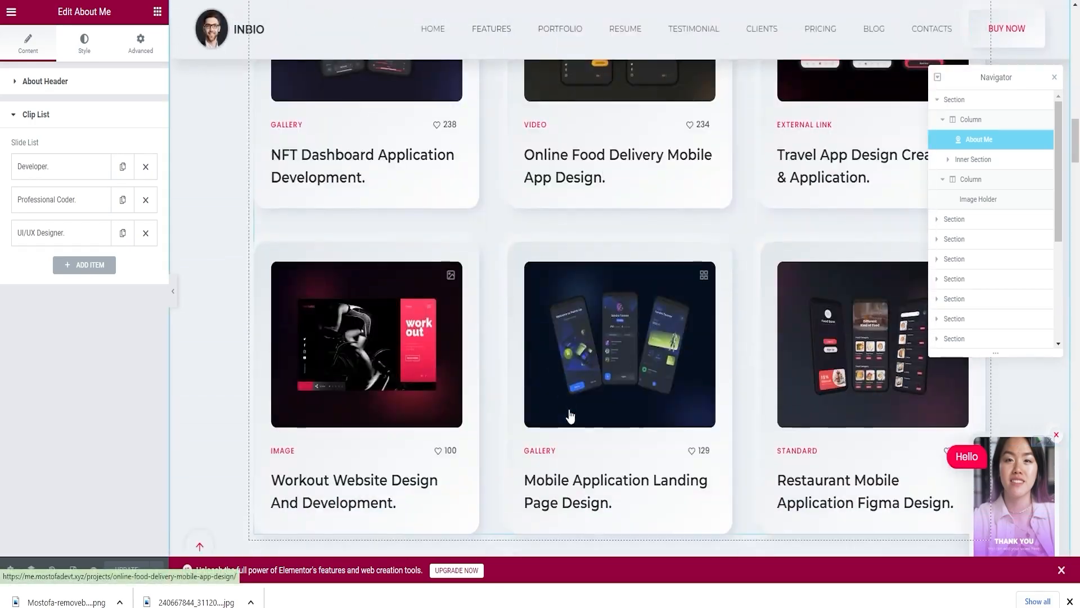
{"action": "scroll", "coordinate": [573, 426], "scroll_direction": "down", "scroll_amount": 20}
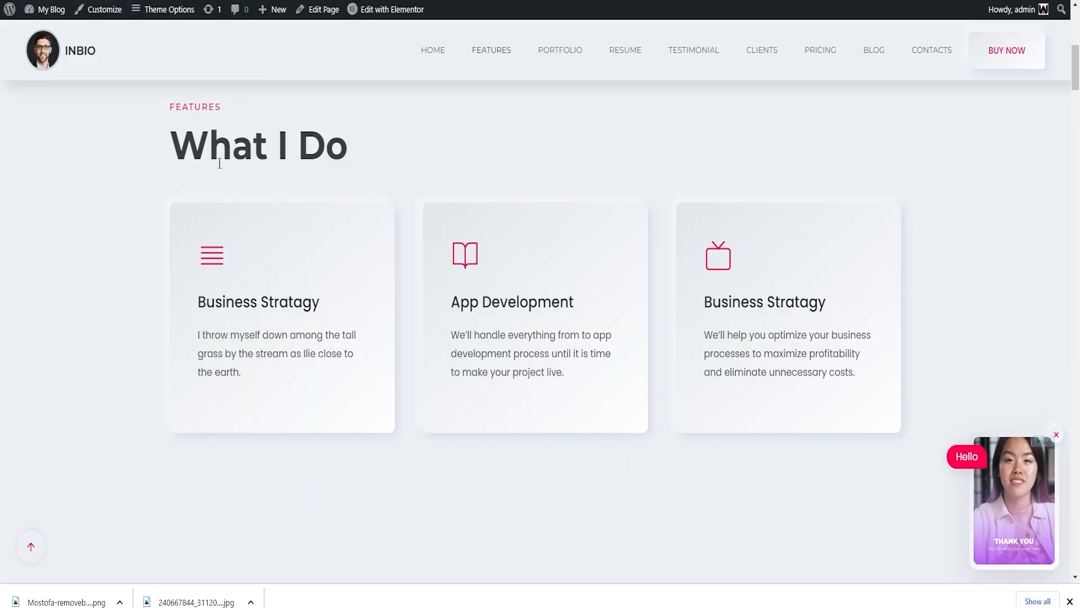
{"action": "left_click", "coordinate": [166, 17]}
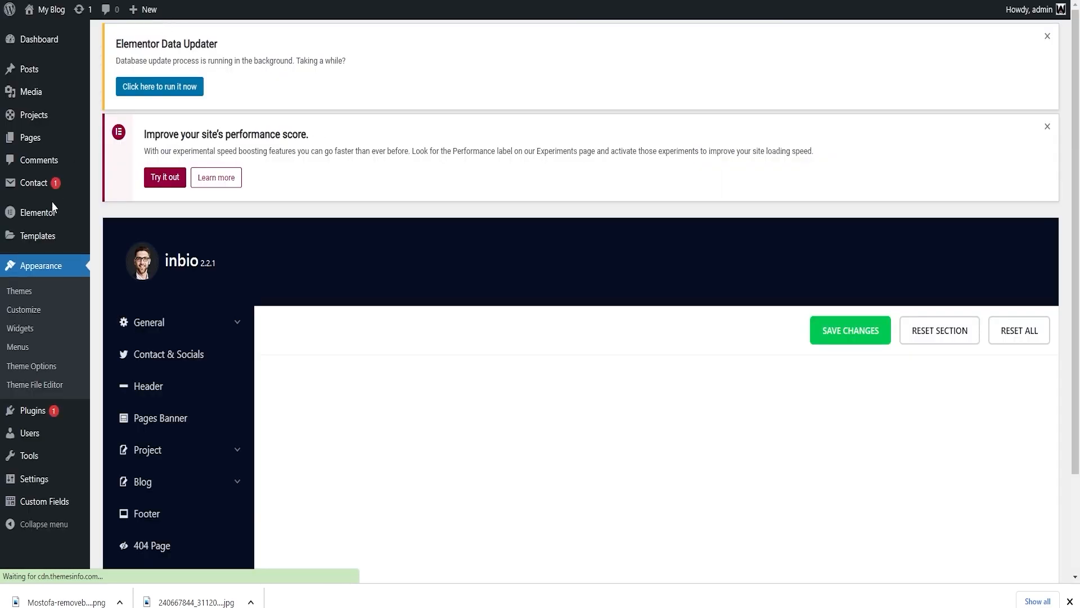
{"action": "scroll", "coordinate": [578, 286], "scroll_direction": "down", "scroll_amount": 3}
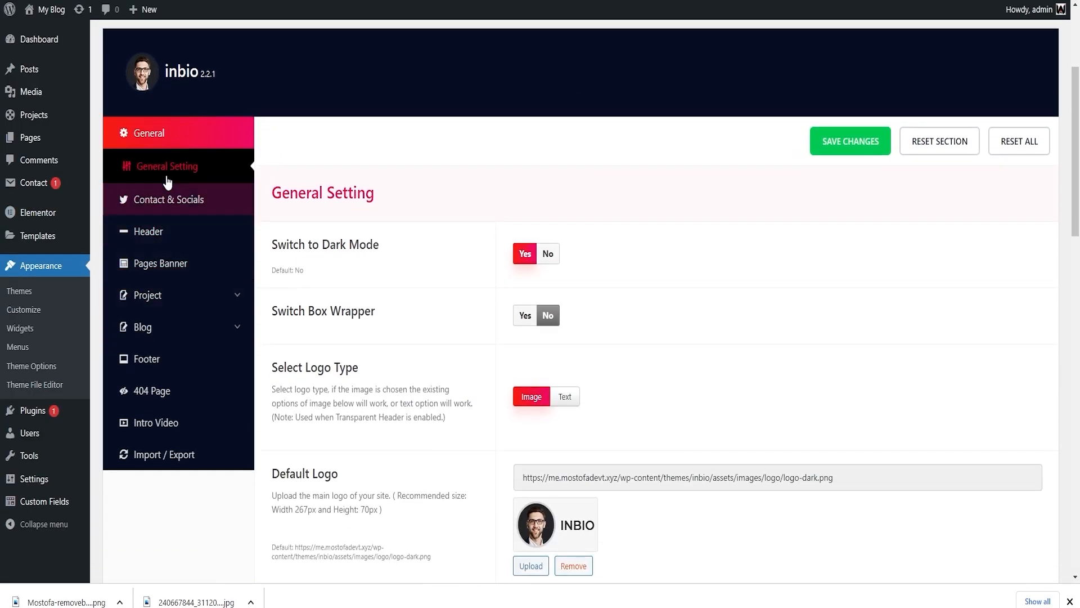
{"action": "left_click", "coordinate": [159, 235]}
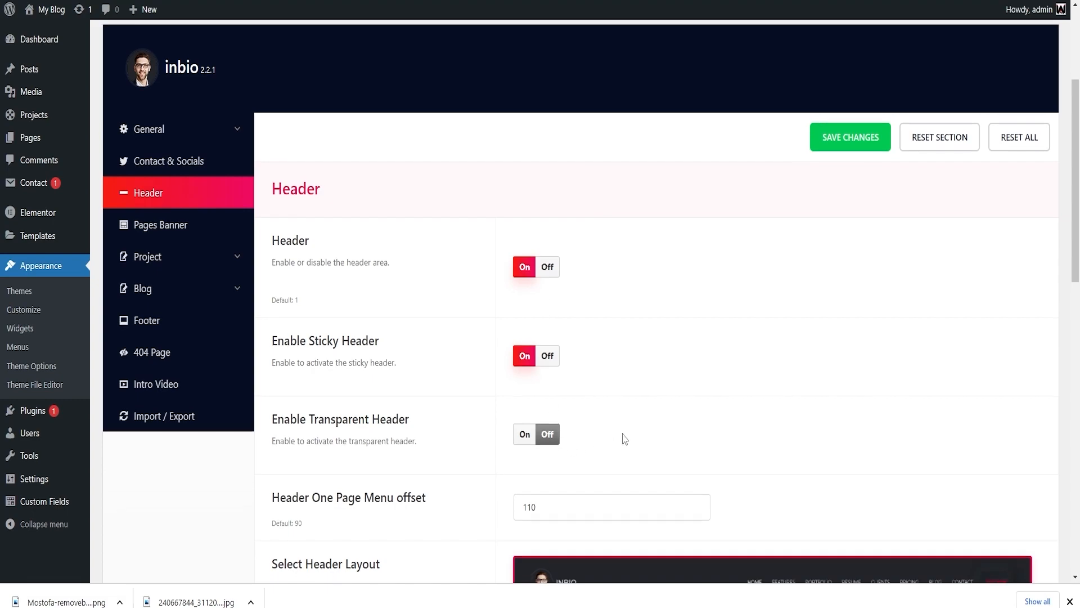
{"action": "scroll", "coordinate": [642, 332], "scroll_direction": "down", "scroll_amount": 6}
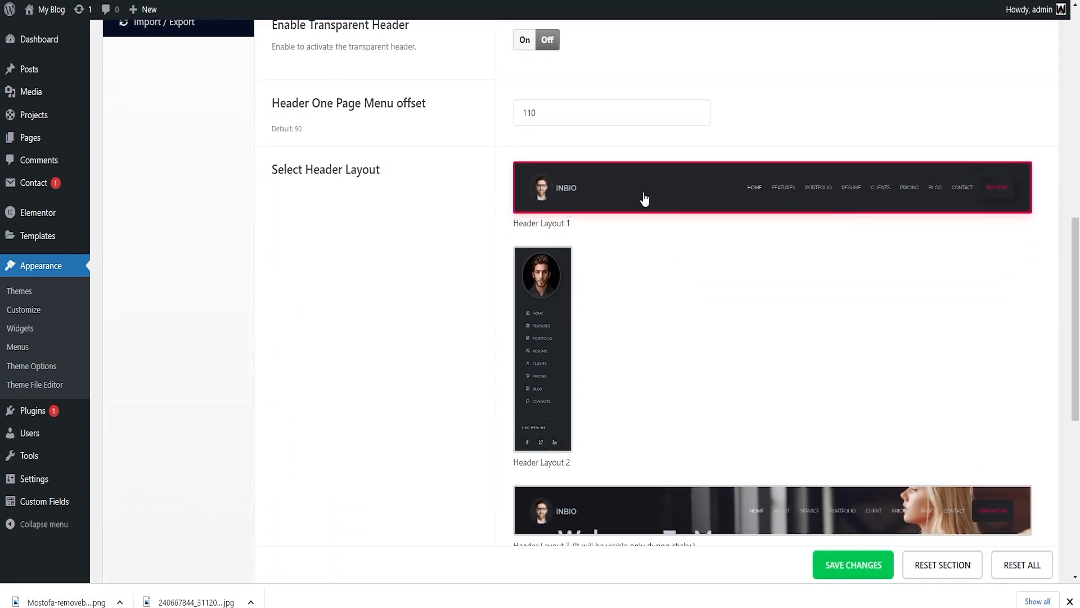
{"action": "left_click", "coordinate": [560, 195]}
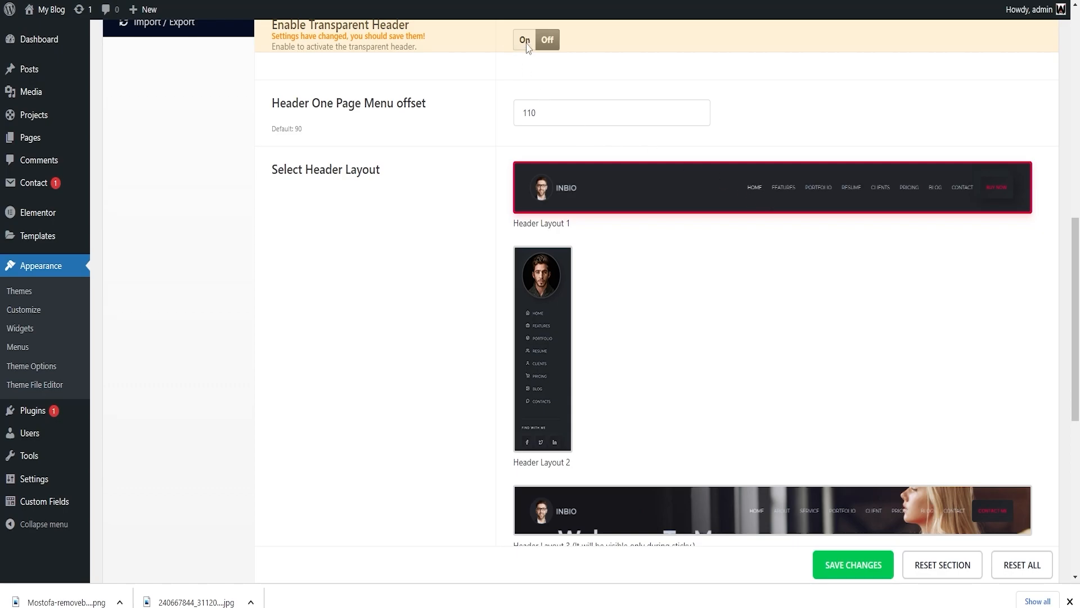
{"action": "scroll", "coordinate": [562, 281], "scroll_direction": "down", "scroll_amount": 7}
{"action": "left_click", "coordinate": [567, 379]}
{"action": "left_click", "coordinate": [640, 388]}
{"action": "scroll", "coordinate": [601, 453], "scroll_direction": "up", "scroll_amount": 10}
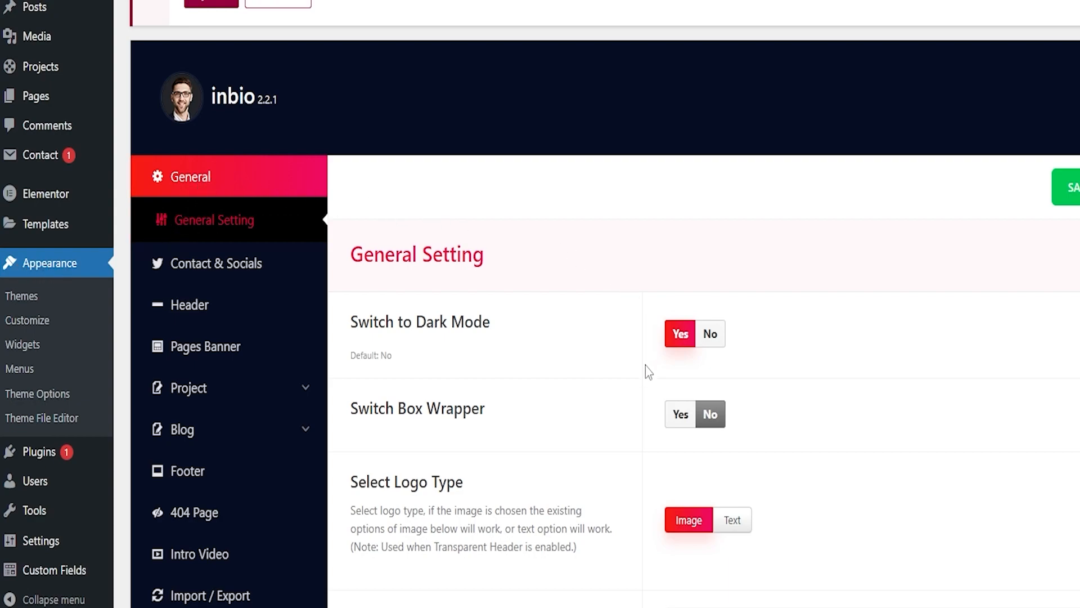
Replace the Default Logo with the cut-out portrait from the Media Library.
{"action": "scroll", "coordinate": [646, 366], "scroll_direction": "down", "scroll_amount": 5}
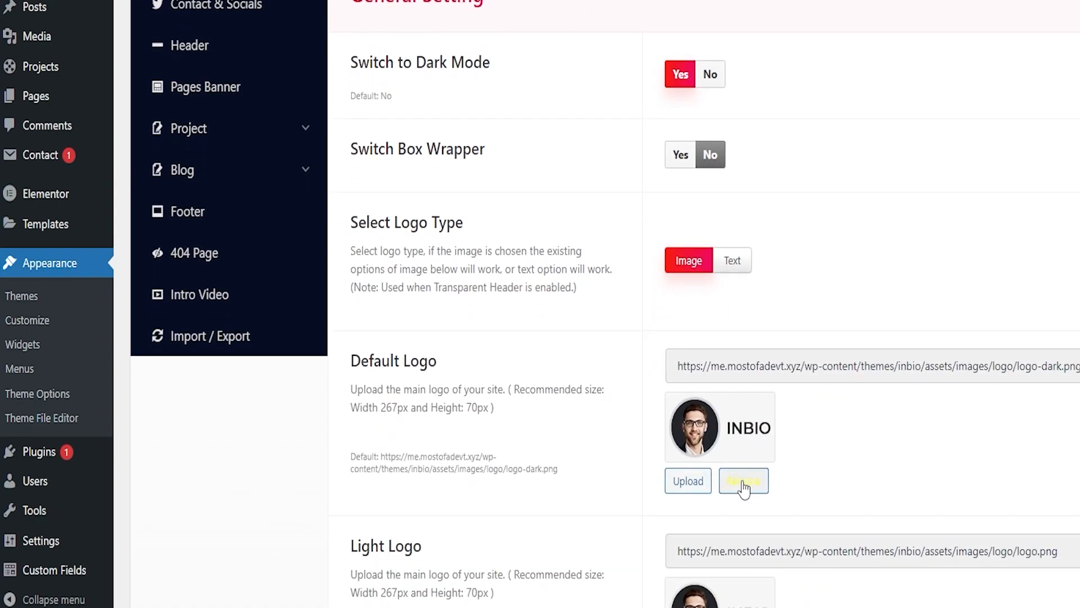
{"action": "left_click", "coordinate": [692, 481]}
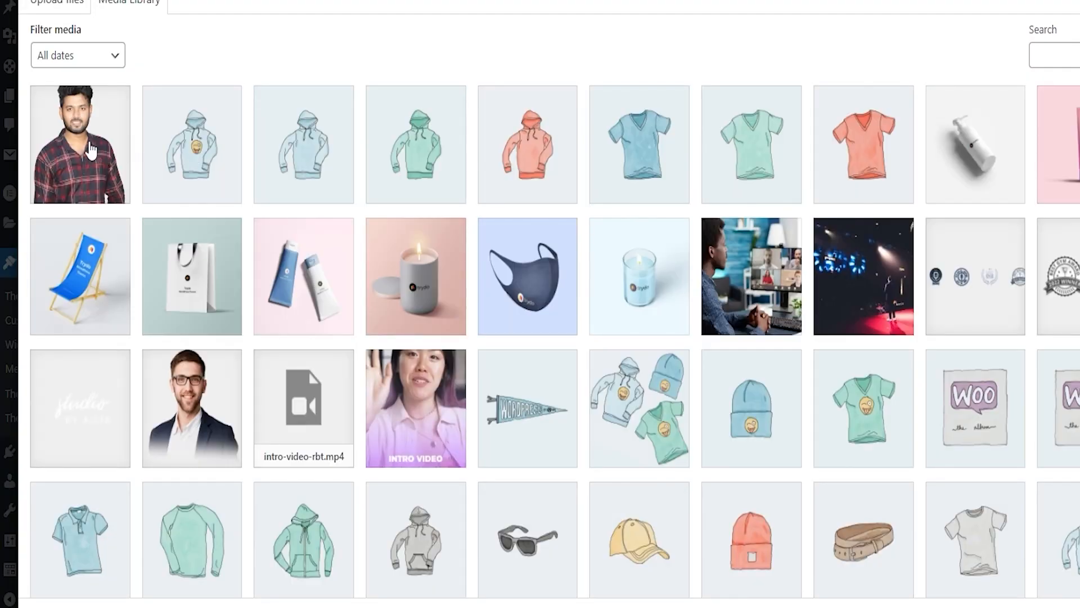
{"action": "left_click", "coordinate": [90, 151]}
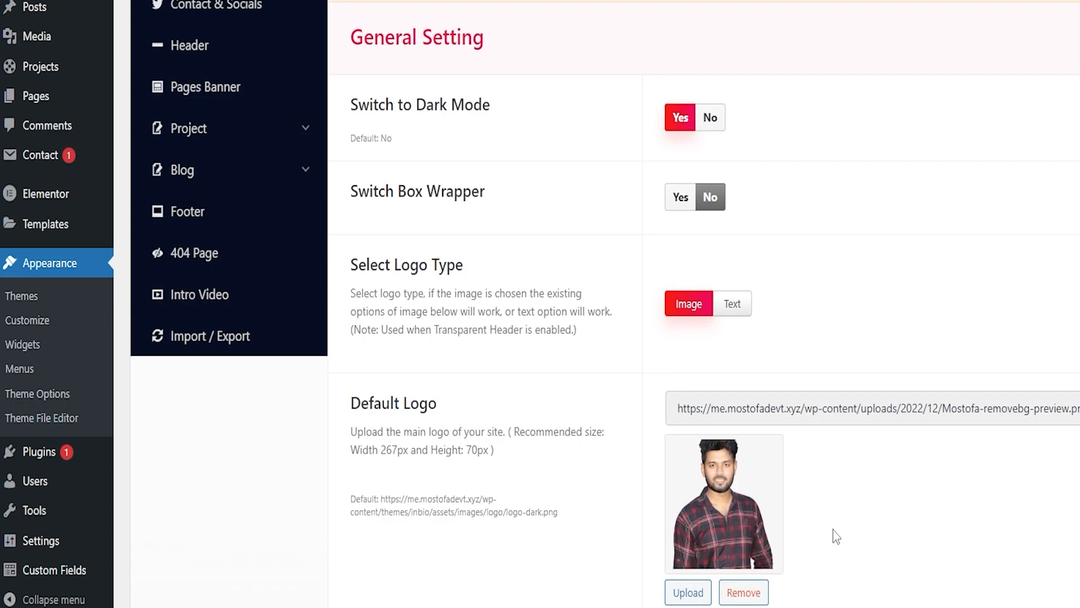
Remove the Default and Light Logo images and check the recommended logo size of 267 by 70 px.
{"action": "scroll", "coordinate": [851, 509], "scroll_direction": "down", "scroll_amount": 4}
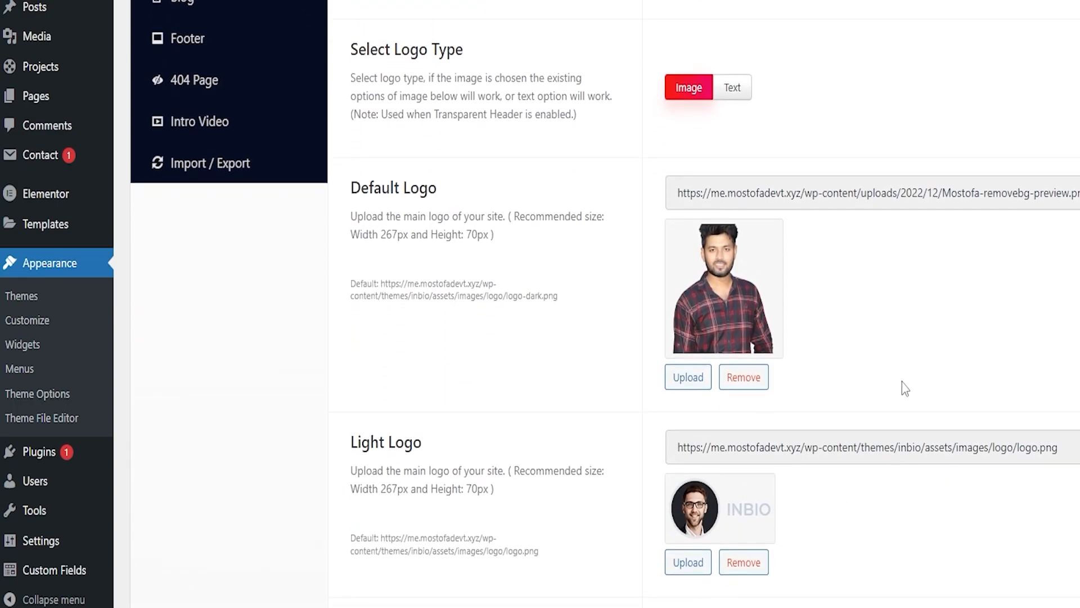
{"action": "left_click", "coordinate": [697, 562]}
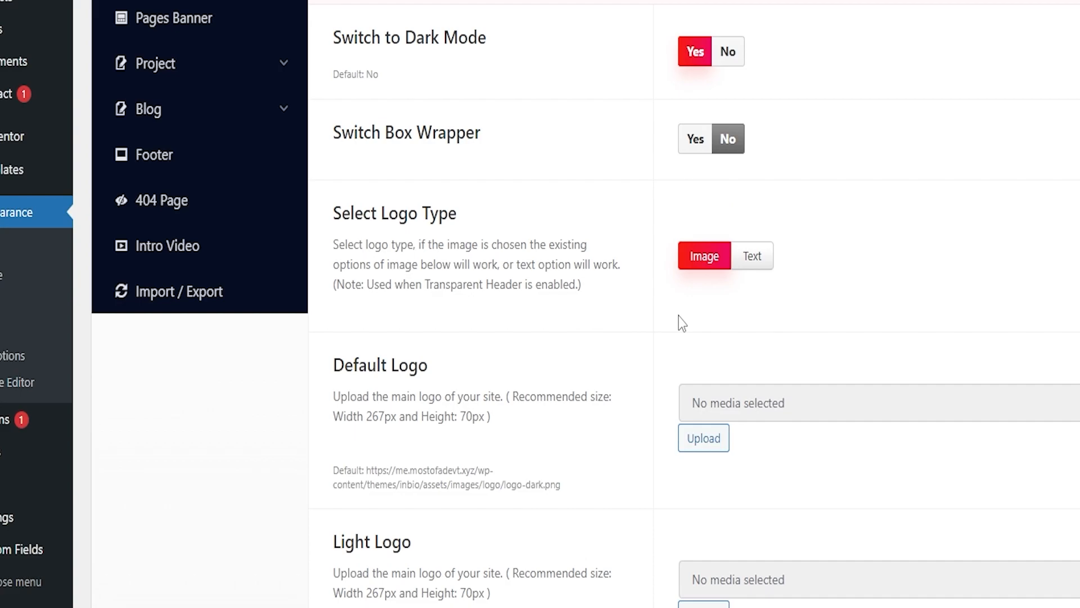
{"action": "scroll", "coordinate": [517, 379], "scroll_direction": "down", "scroll_amount": 3}
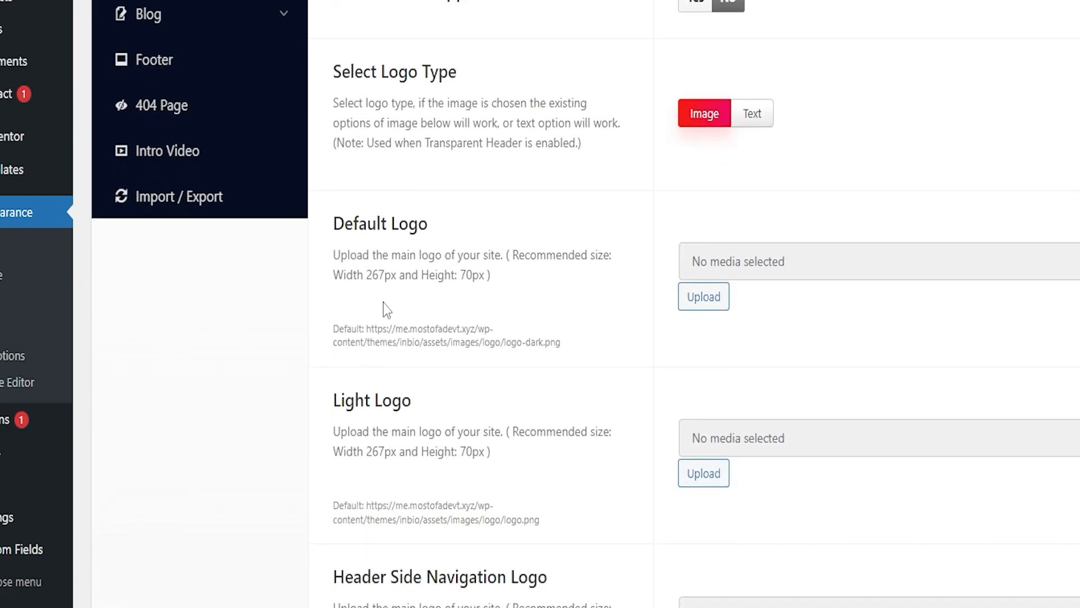
{"action": "left_click_drag", "start_coordinate": [363, 277], "coordinate": [490, 278]}
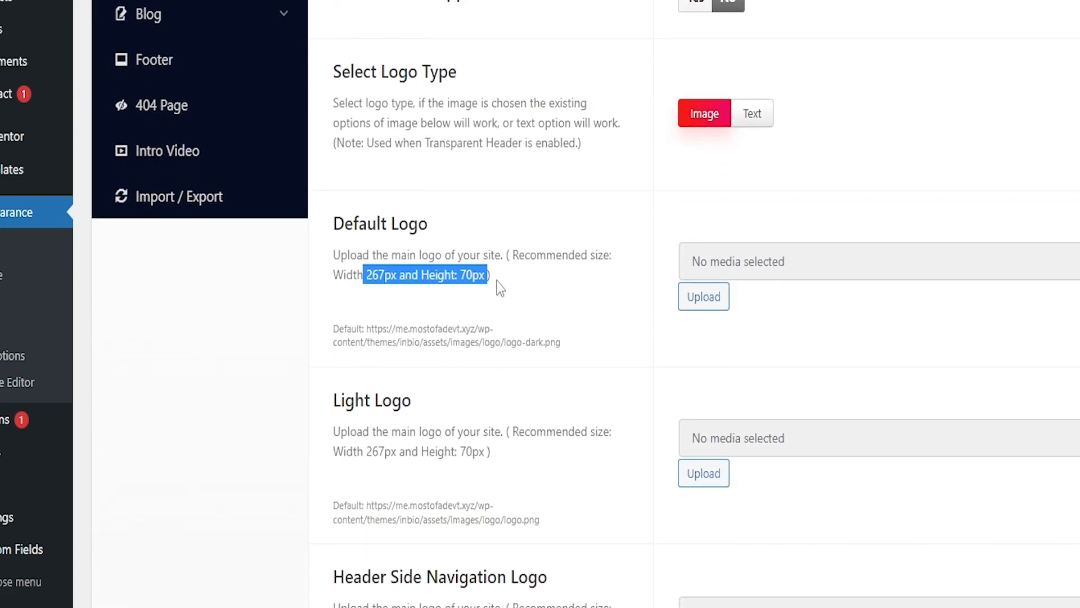
Upload 46541.png from Downloads and set it as the Default Logo.
{"action": "left_click", "coordinate": [706, 301]}
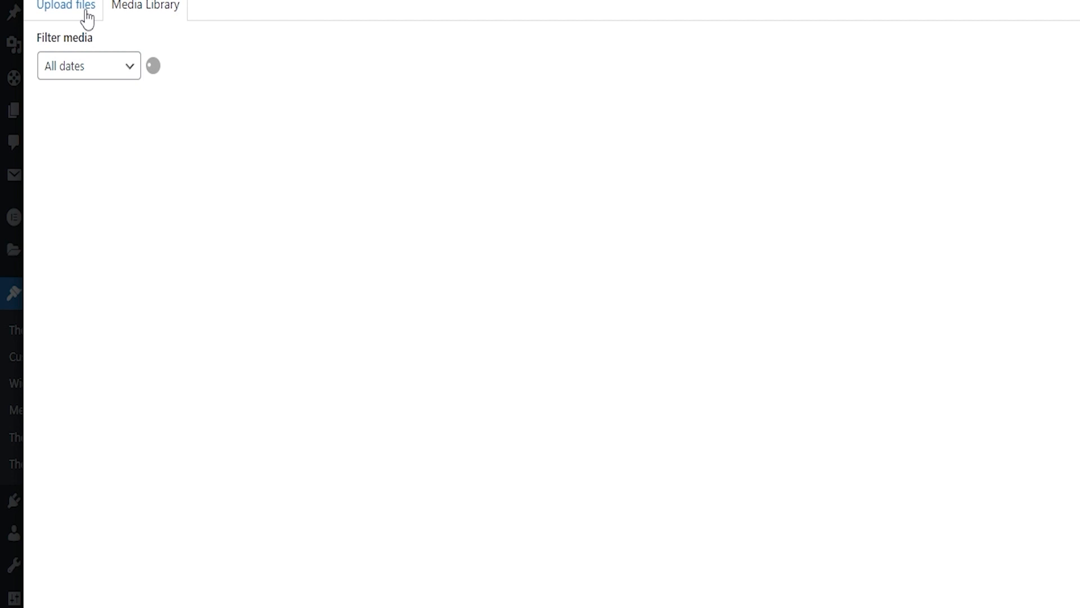
{"action": "left_click", "coordinate": [89, 18]}
{"action": "left_click", "coordinate": [733, 313]}
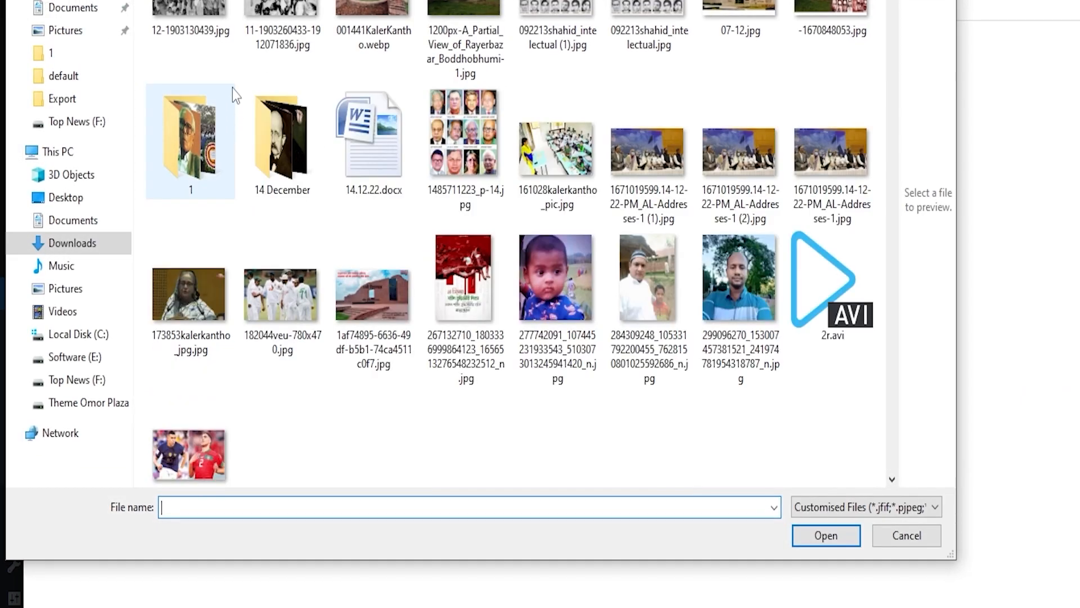
{"action": "left_click", "coordinate": [183, 33]}
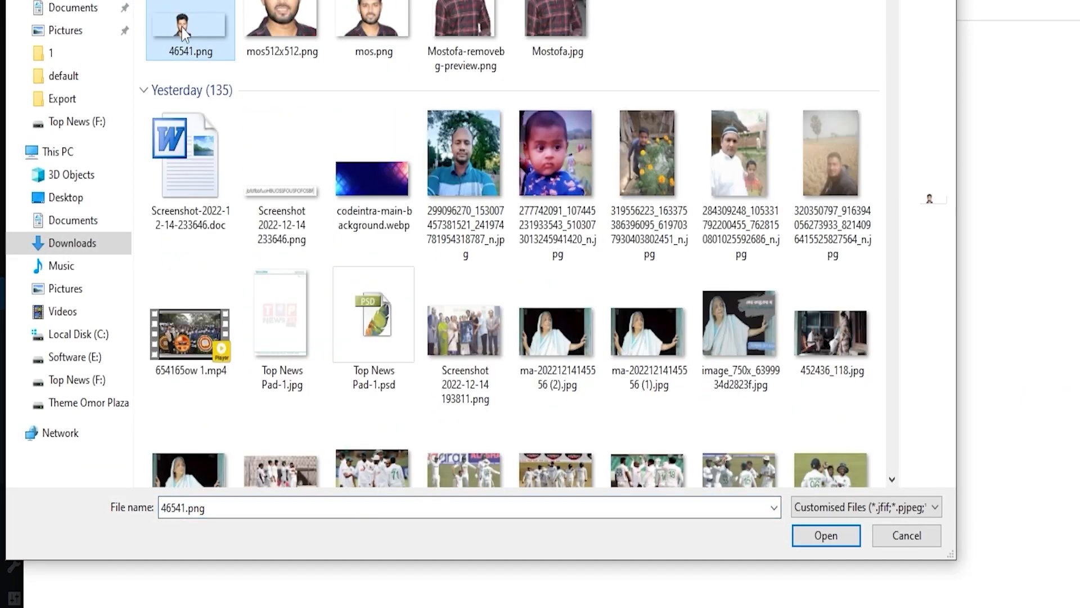
{"action": "double_click", "coordinate": [183, 32]}
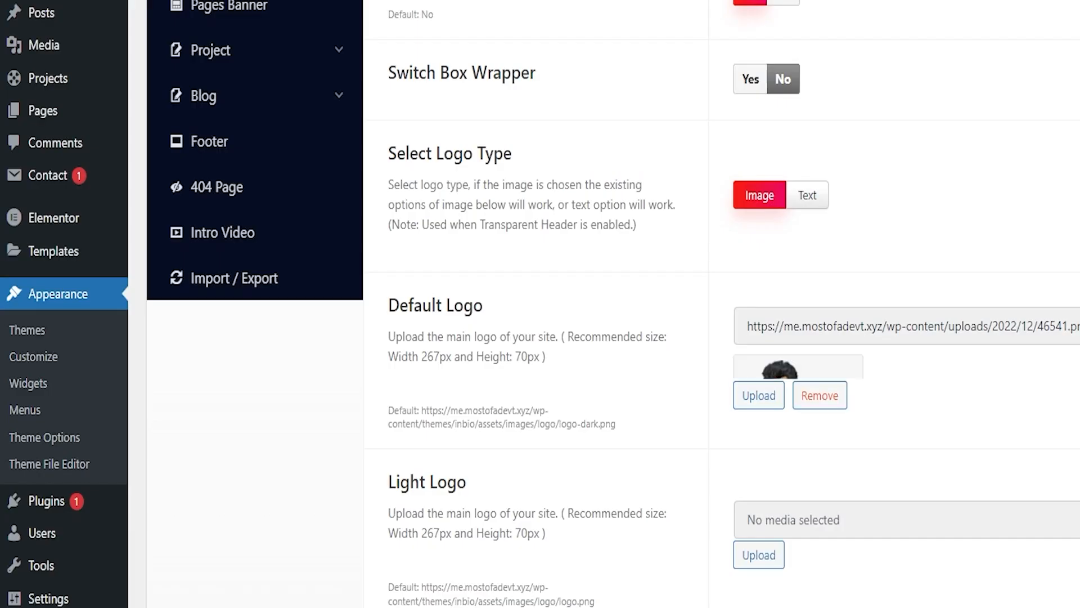
{"action": "left_click", "coordinate": [768, 580]}
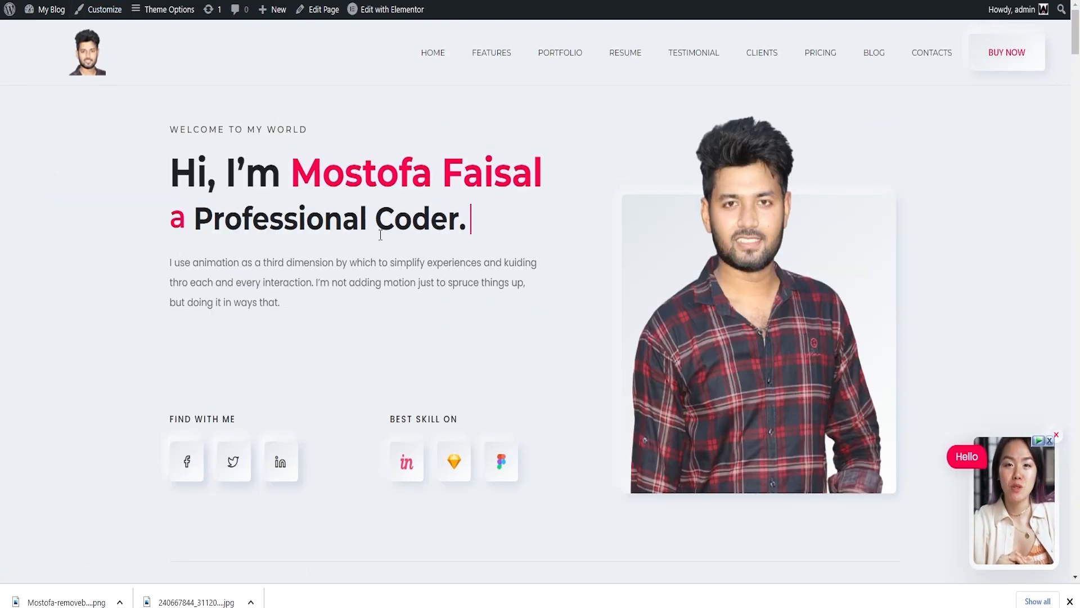
Review the new header logo and hero section on the live site.
{"action": "scroll", "coordinate": [382, 241], "scroll_direction": "down", "scroll_amount": 5}
{"action": "scroll", "coordinate": [382, 241], "scroll_direction": "up", "scroll_amount": 5}
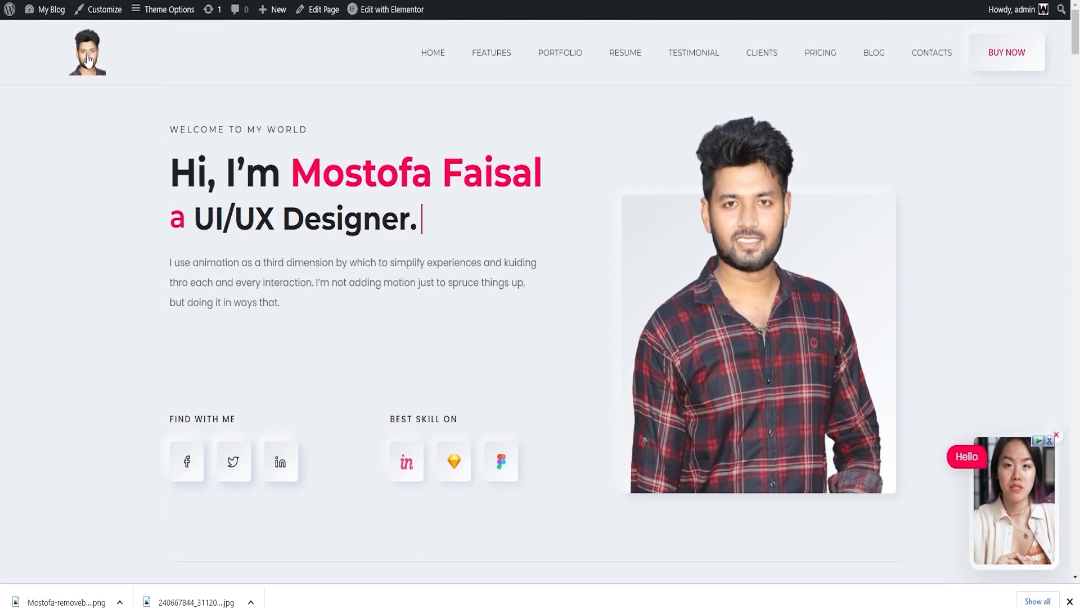
{"action": "scroll", "coordinate": [415, 241], "scroll_direction": "down", "scroll_amount": 12}
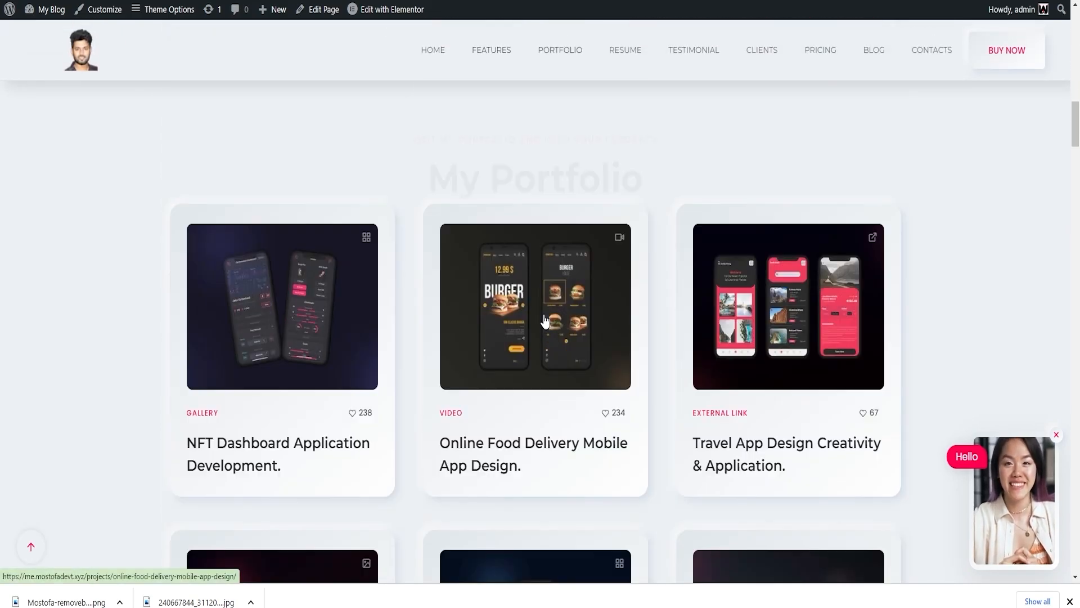
{"action": "scroll", "coordinate": [543, 318], "scroll_direction": "up", "scroll_amount": 12}
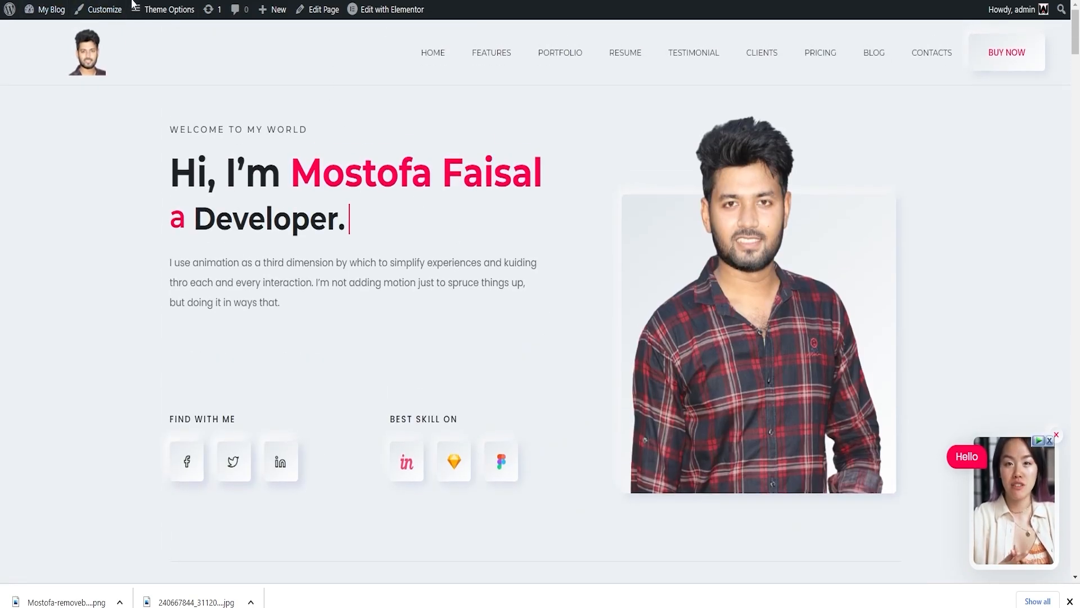
In the Customizer's Site Identity, replace the Site Icon with mos512x512.png and publish.
{"action": "left_click", "coordinate": [104, 10]}
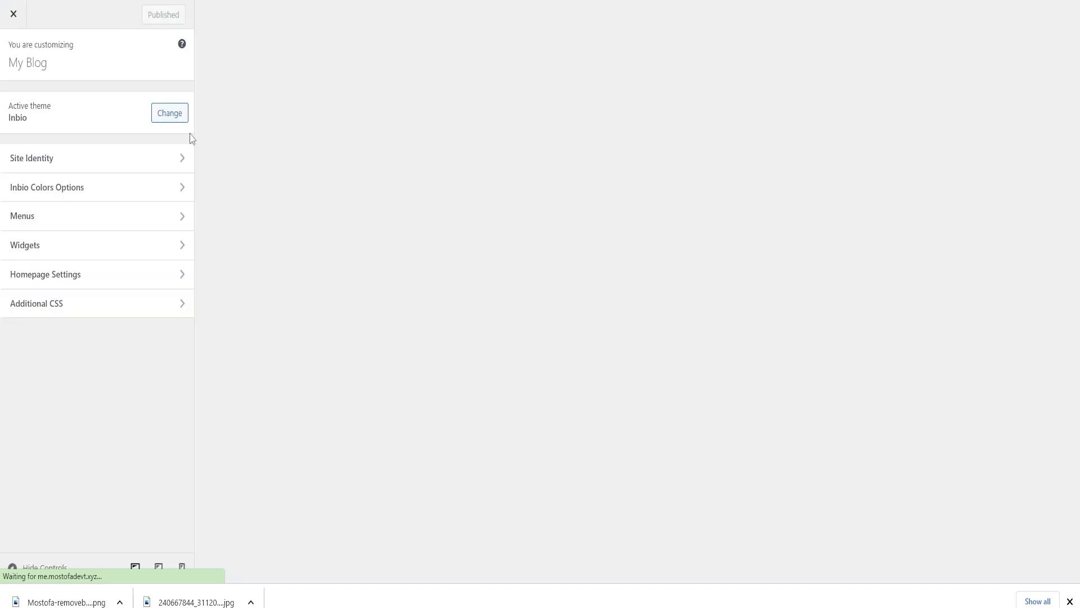
{"action": "left_click", "coordinate": [136, 153]}
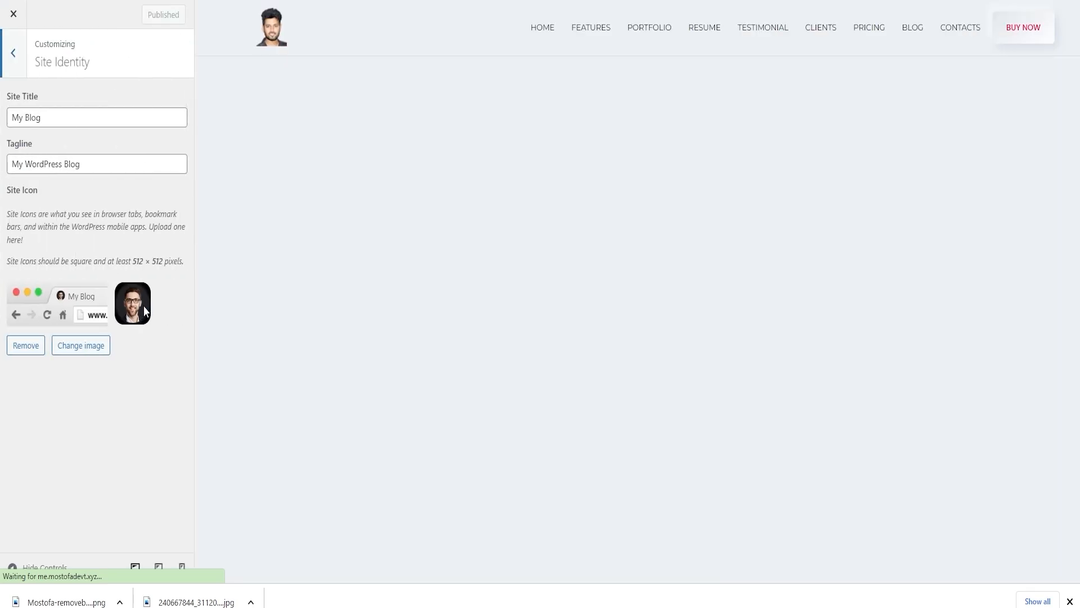
{"action": "left_click", "coordinate": [22, 345]}
{"action": "left_click", "coordinate": [106, 293]}
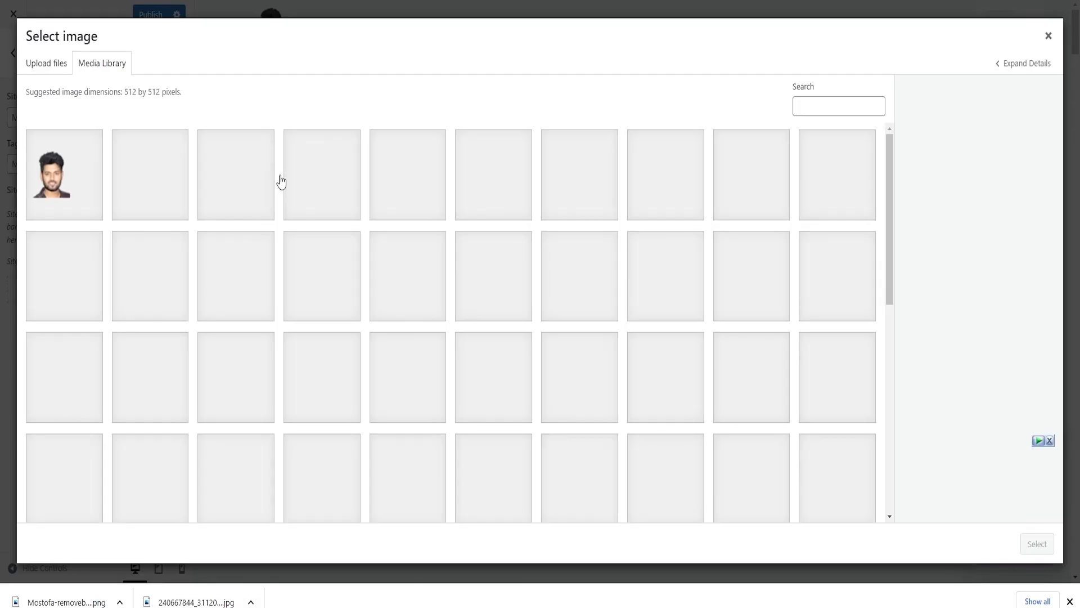
{"action": "left_click", "coordinate": [115, 193]}
{"action": "left_click_drag", "start_coordinate": [977, 150], "coordinate": [1033, 155]}
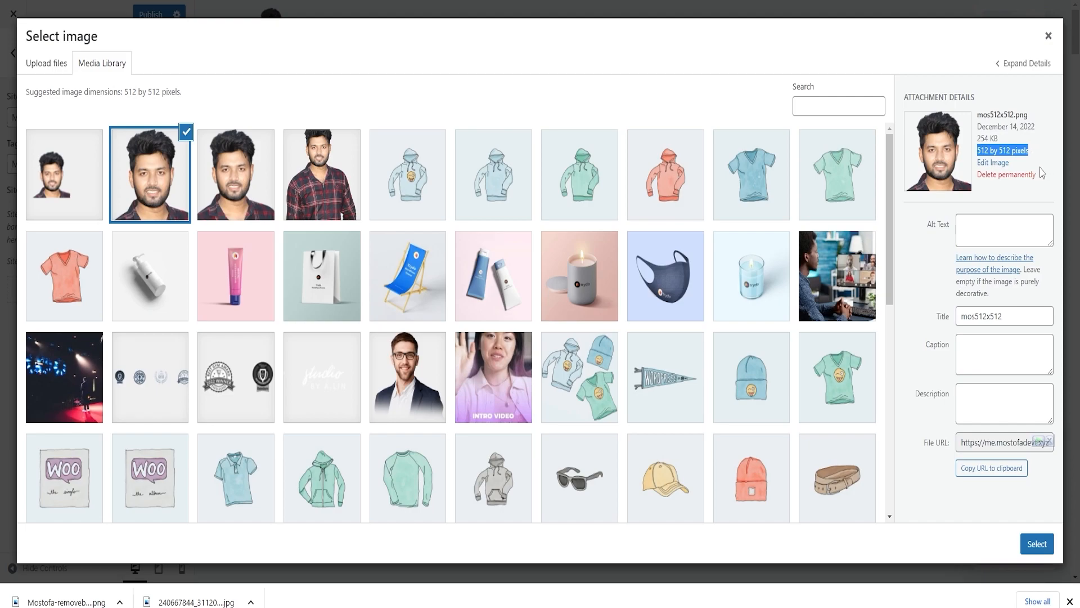
{"action": "left_click", "coordinate": [1038, 543]}
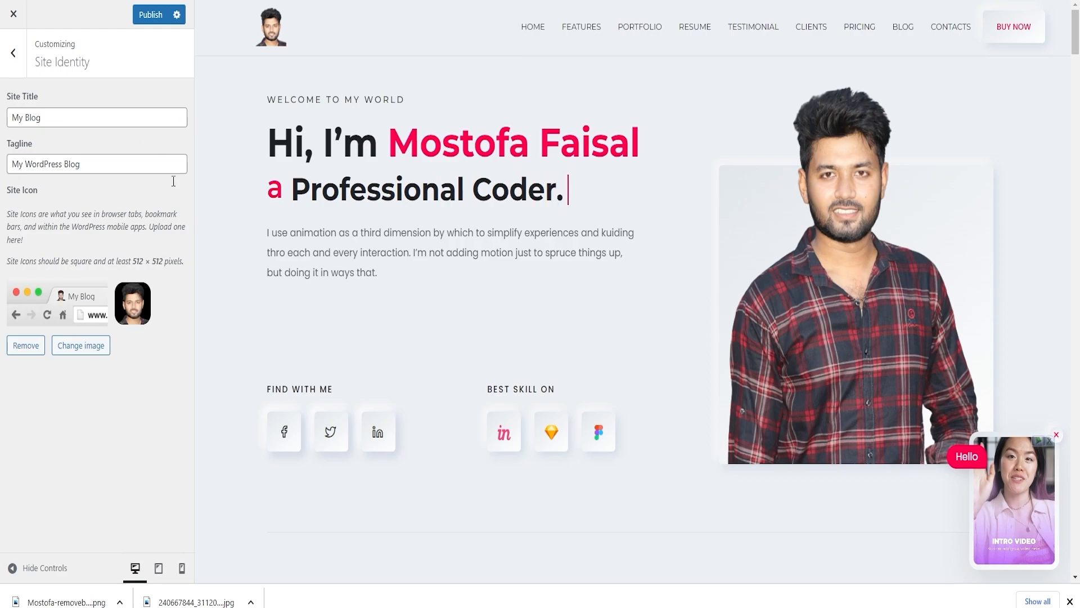
{"action": "left_click", "coordinate": [143, 16]}
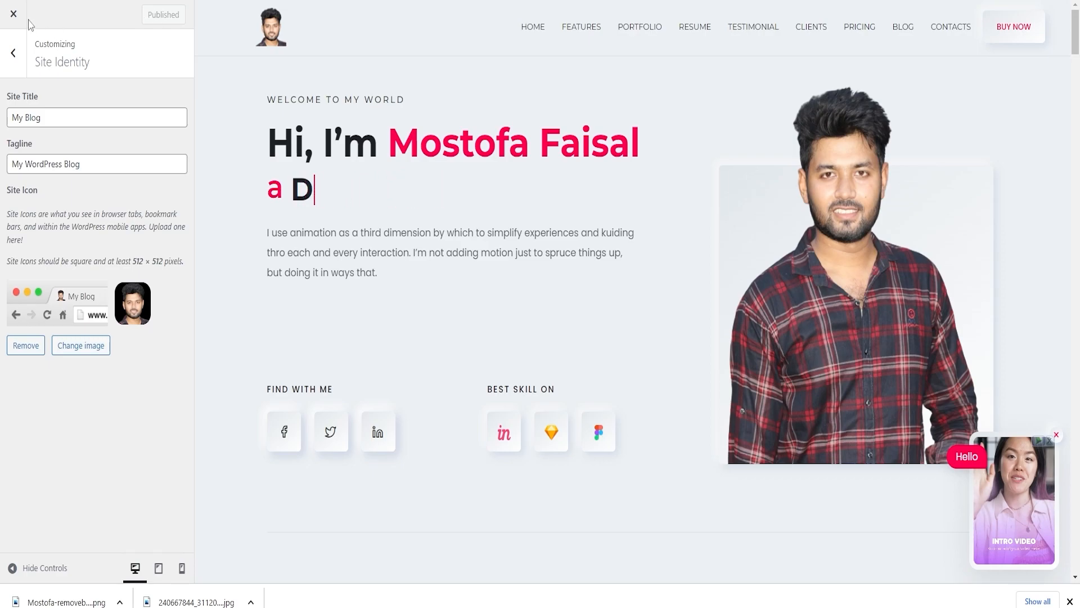
Close the Customizer and review the header and page sections on the live site.
{"action": "scroll", "coordinate": [570, 279], "scroll_direction": "down", "scroll_amount": 7}
{"action": "scroll", "coordinate": [619, 290], "scroll_direction": "up", "scroll_amount": 9}
{"action": "scroll", "coordinate": [639, 294], "scroll_direction": "down", "scroll_amount": 20}
{"action": "scroll", "coordinate": [653, 317], "scroll_direction": "down", "scroll_amount": 10}
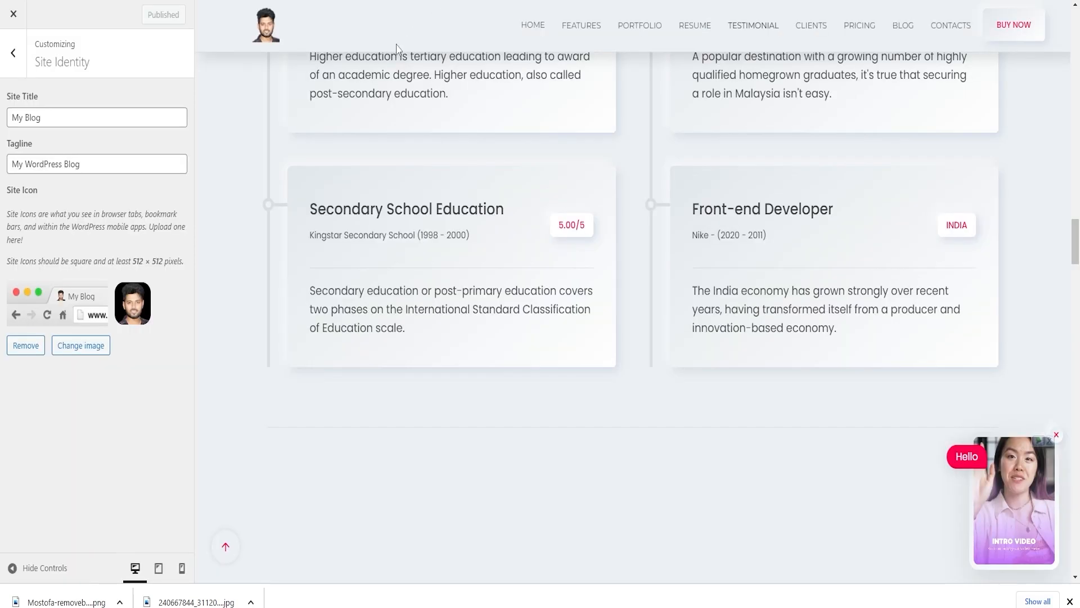
{"action": "scroll", "coordinate": [228, 157], "scroll_direction": "up", "scroll_amount": 5}
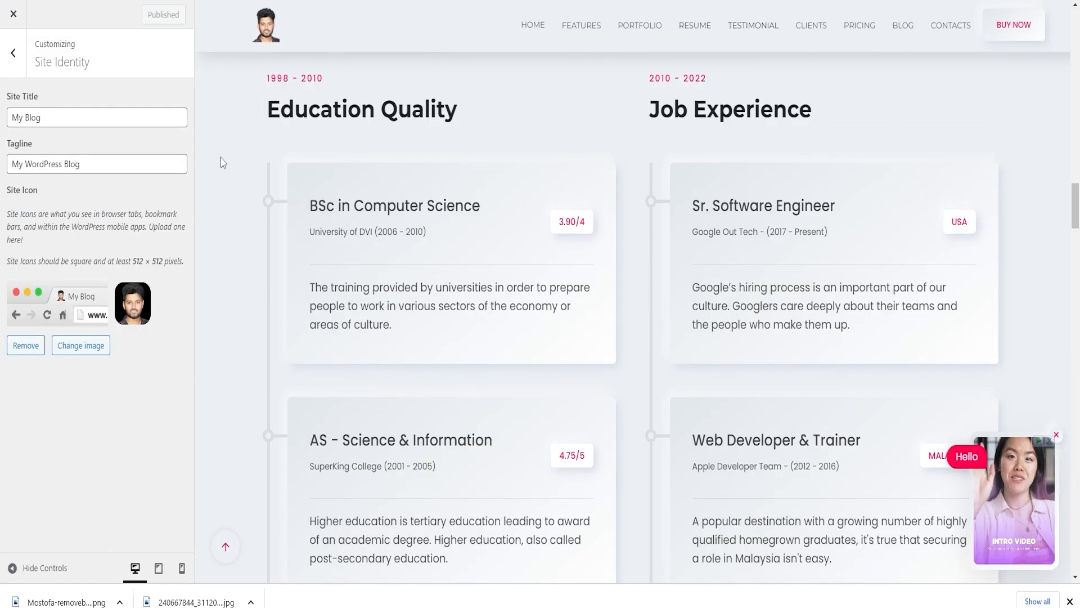
{"action": "left_click", "coordinate": [17, 15]}
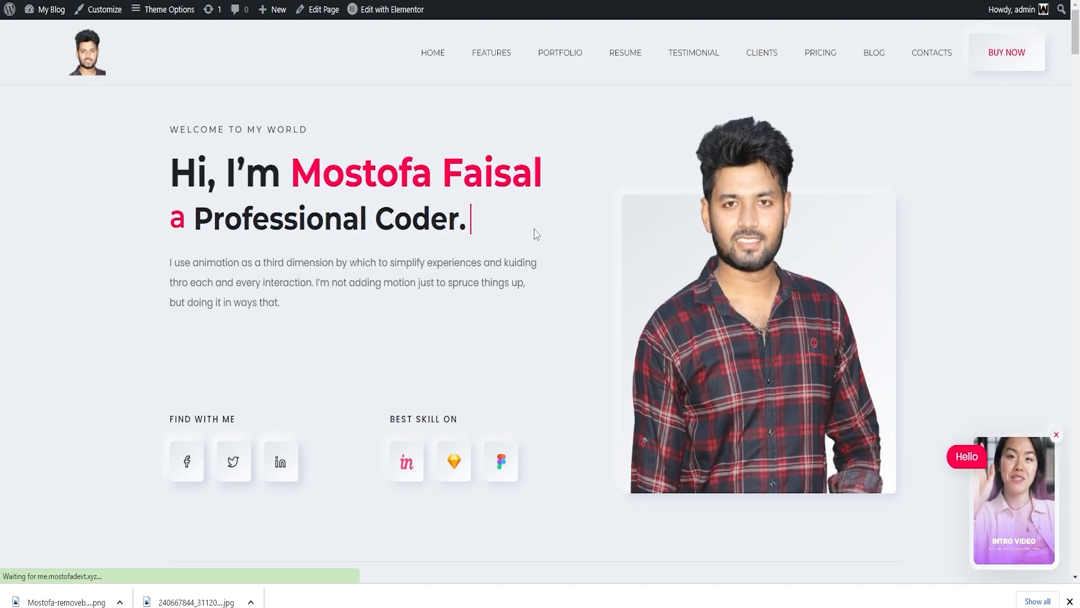
{"action": "scroll", "coordinate": [544, 234], "scroll_direction": "down", "scroll_amount": 3}
{"action": "scroll", "coordinate": [543, 234], "scroll_direction": "down", "scroll_amount": 12}
{"action": "scroll", "coordinate": [543, 234], "scroll_direction": "up", "scroll_amount": 13}
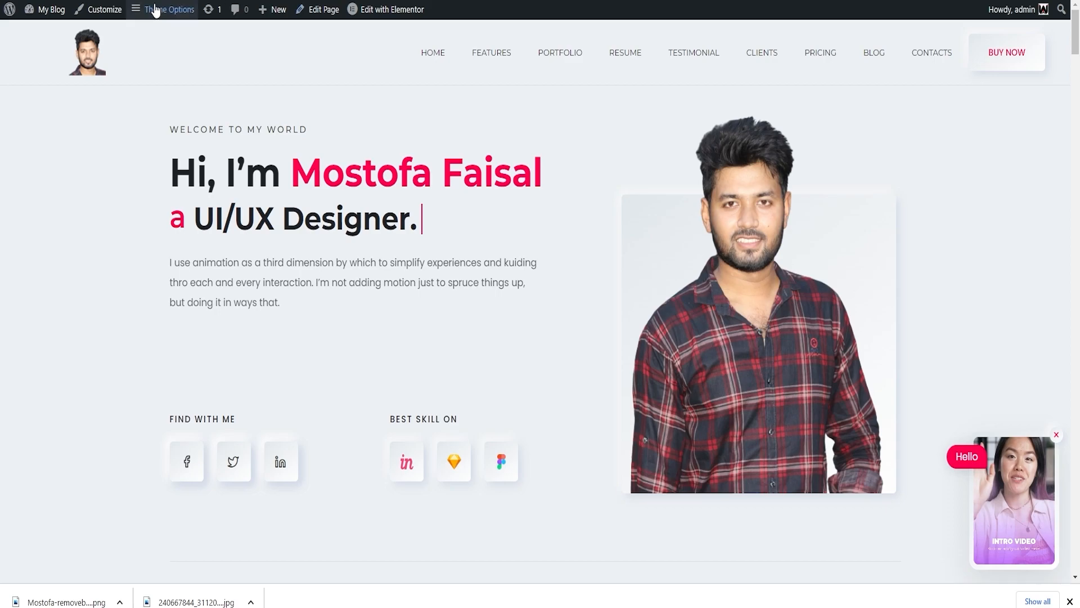
Open the theme's Theme Options and look through the General Setting section.
{"action": "left_click", "coordinate": [185, 9]}
{"action": "scroll", "coordinate": [437, 322], "scroll_direction": "down", "scroll_amount": 10}
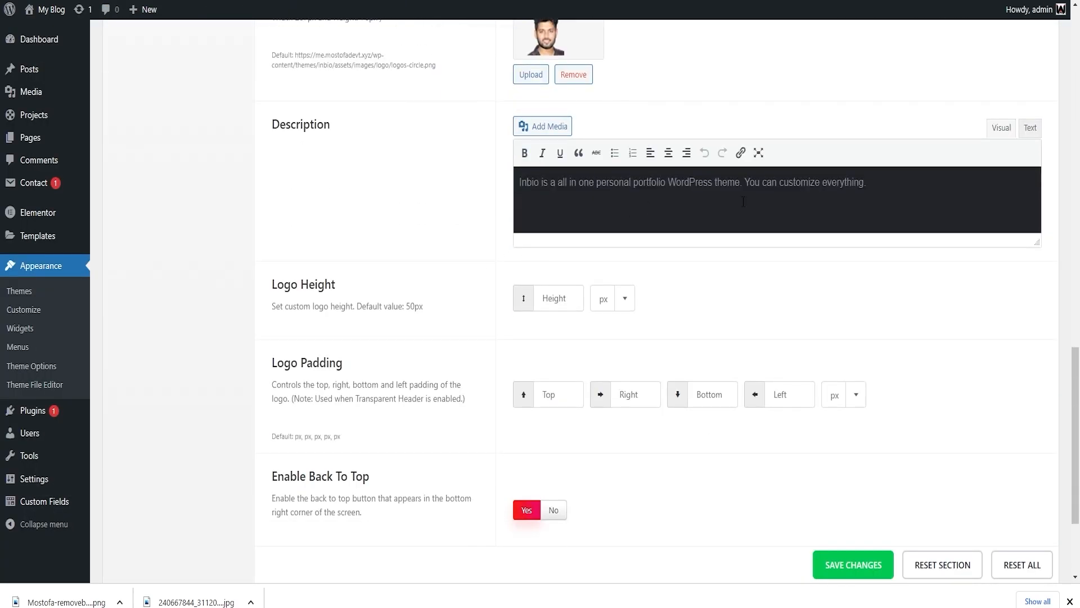
{"action": "scroll", "coordinate": [369, 306], "scroll_direction": "down", "scroll_amount": 3}
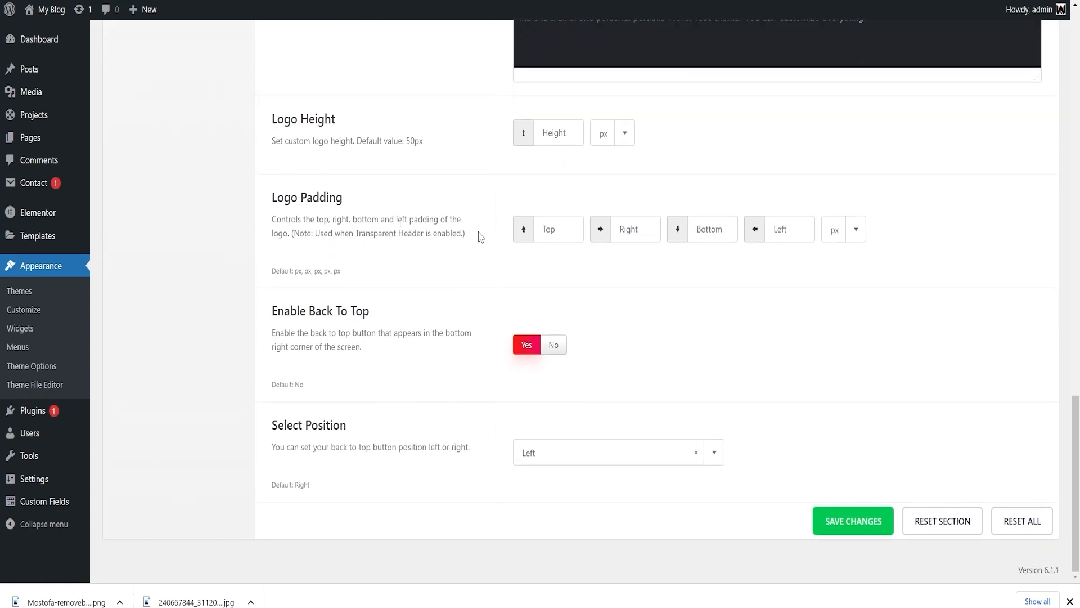
{"action": "scroll", "coordinate": [477, 452], "scroll_direction": "up", "scroll_amount": 15}
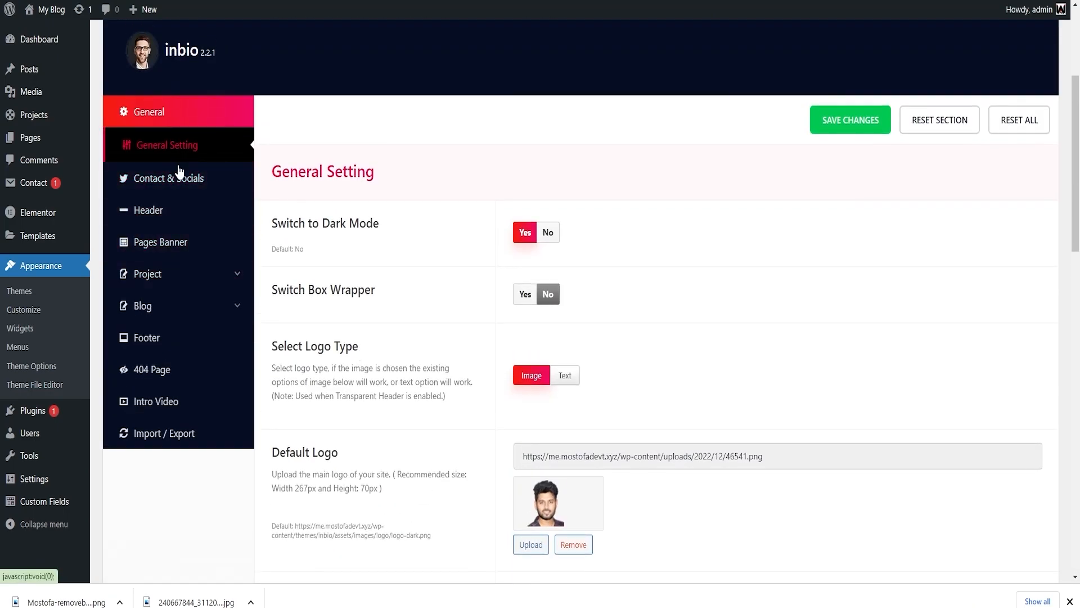
In Contact & Socials, paste the Facebook profile URL into the Facebook field and save the changes.
{"action": "left_click", "coordinate": [177, 177]}
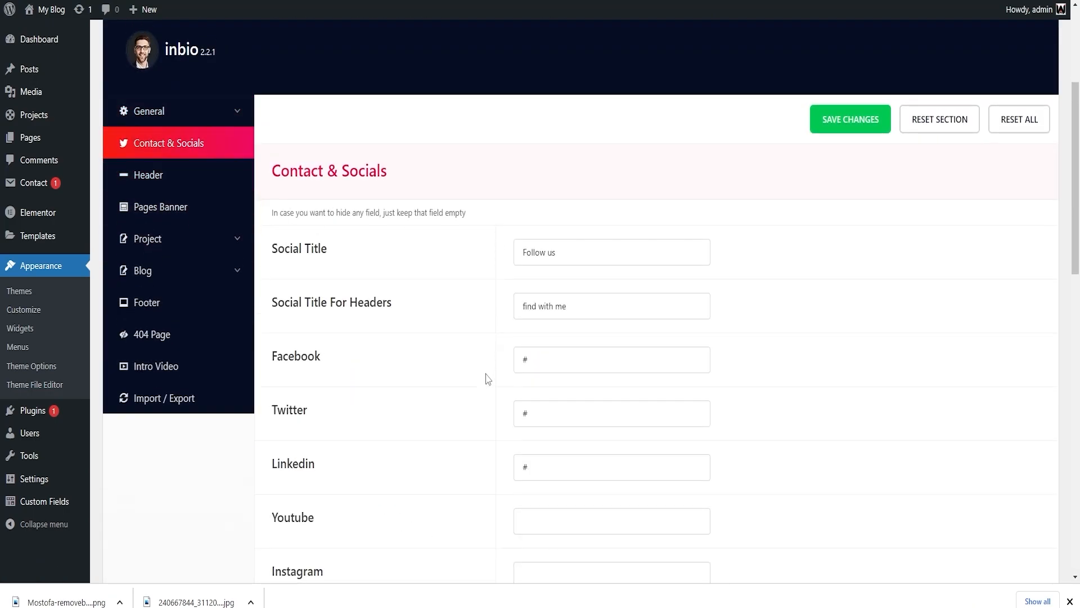
{"action": "scroll", "coordinate": [483, 377], "scroll_direction": "down", "scroll_amount": 12}
{"action": "scroll", "coordinate": [475, 380], "scroll_direction": "up", "scroll_amount": 8}
{"action": "scroll", "coordinate": [478, 379], "scroll_direction": "up", "scroll_amount": 3}
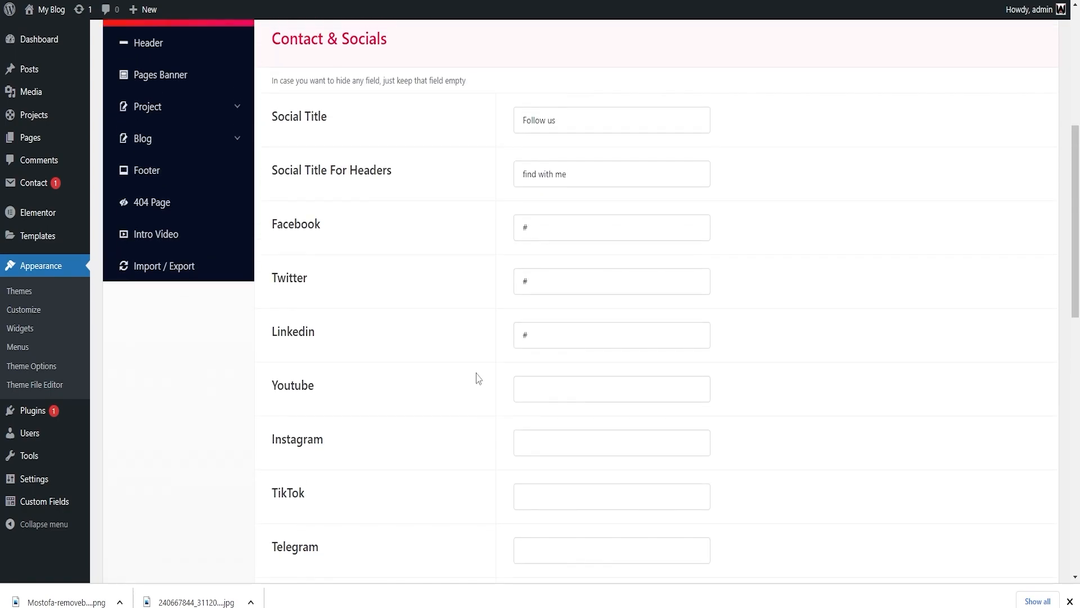
{"action": "left_click", "coordinate": [544, 292]}
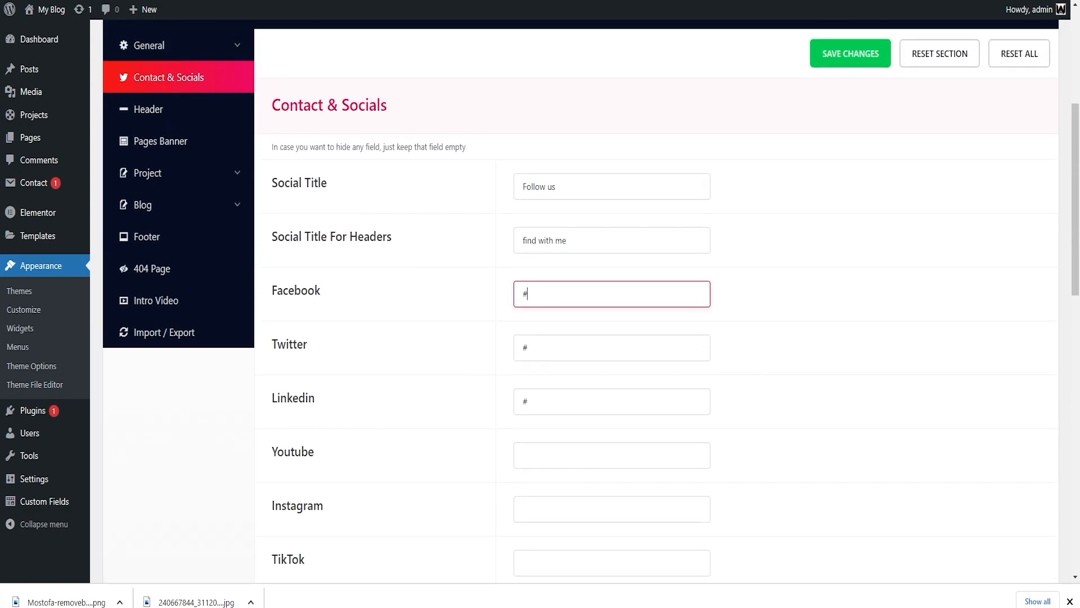
{"action": "key", "text": "ctrl+Tab"}
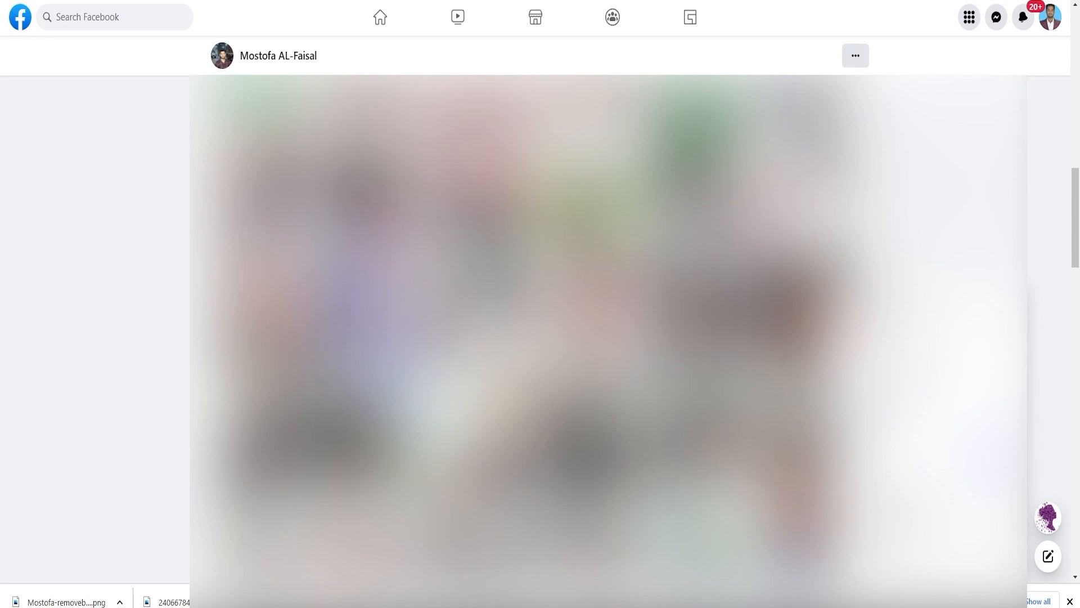
{"action": "key", "text": "ctrl+Tab"}
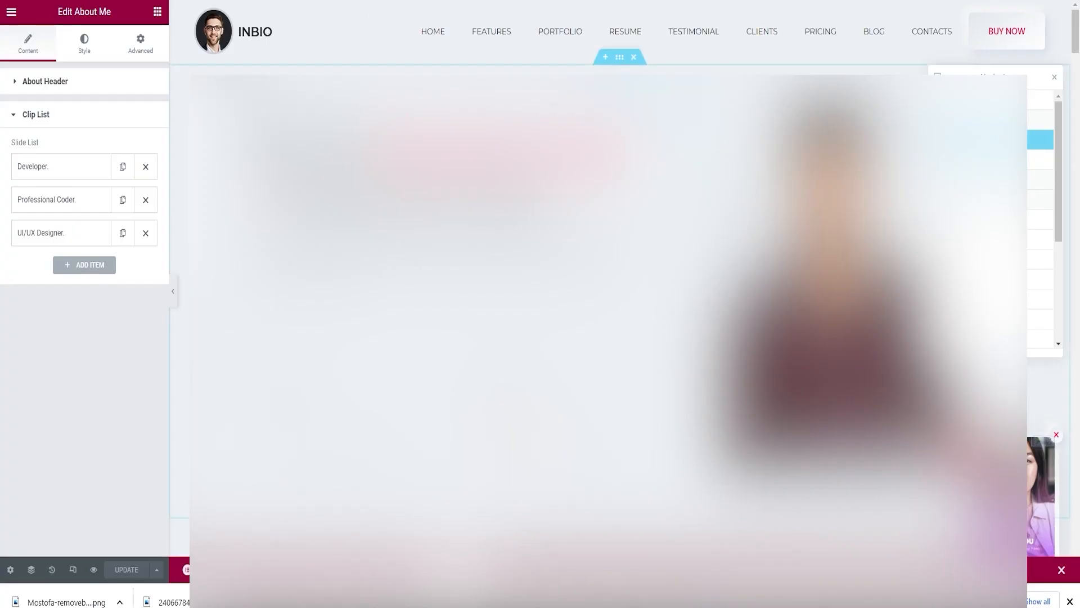
{"action": "key", "text": "ctrl+Tab"}
{"action": "key", "text": "ctrl+a"}
{"action": "type", "text": "https://www.facebook.com/mostofaalfaisal/"}
{"action": "left_click", "coordinate": [442, 298]}
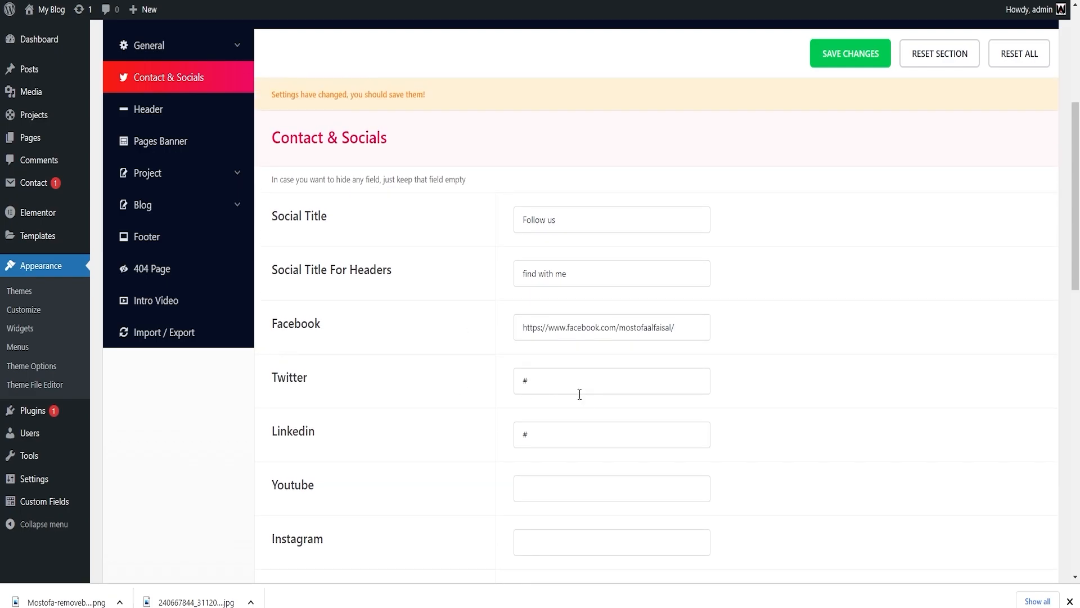
{"action": "scroll", "coordinate": [566, 395], "scroll_direction": "down", "scroll_amount": 10}
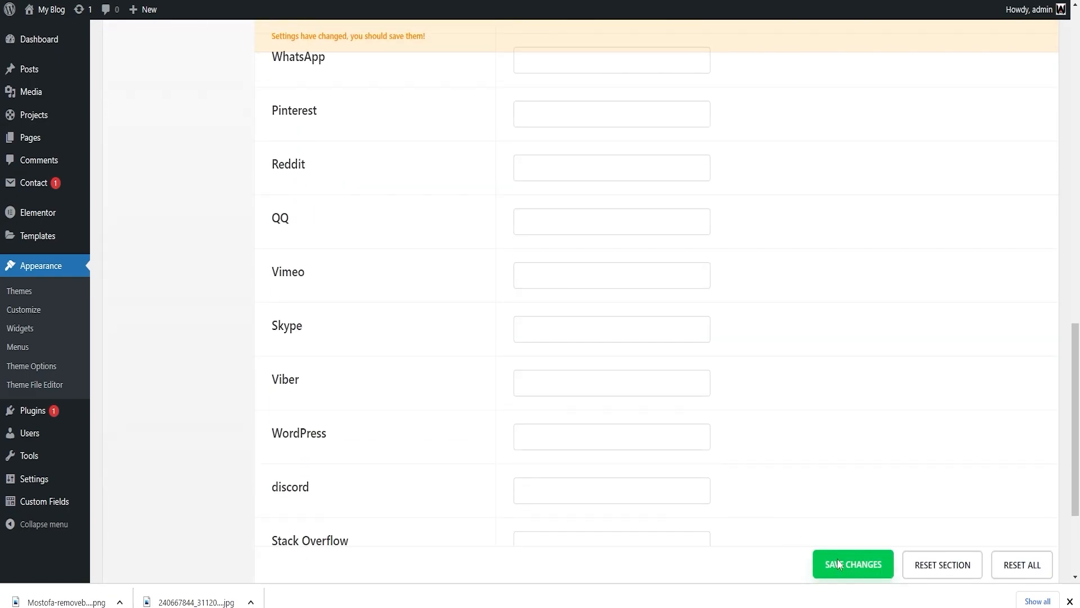
{"action": "left_click", "coordinate": [835, 563]}
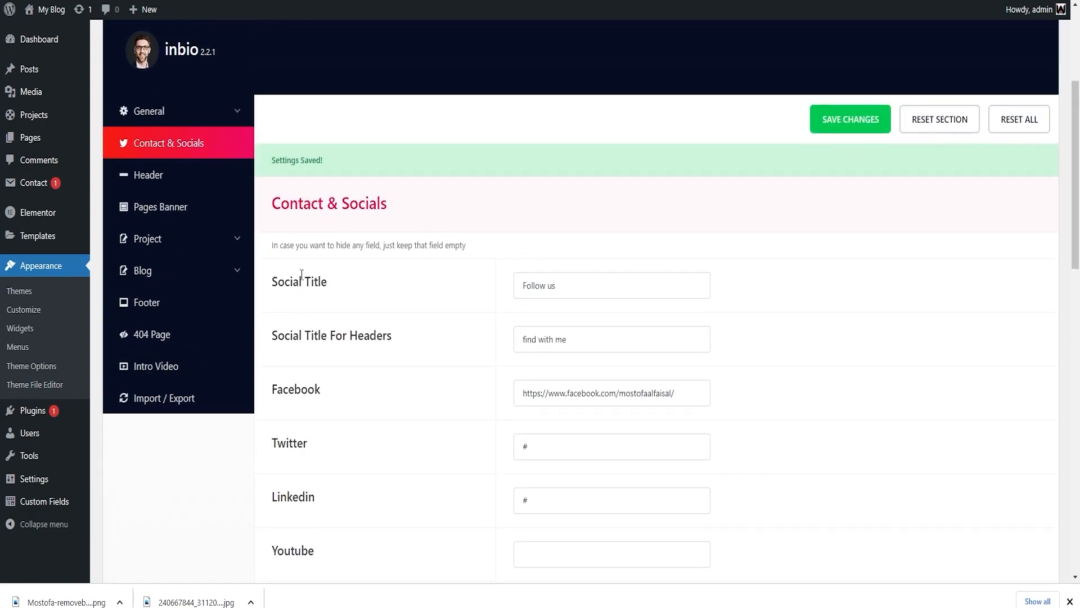
Turn the Header option on in the Header settings.
{"action": "left_click", "coordinate": [178, 185]}
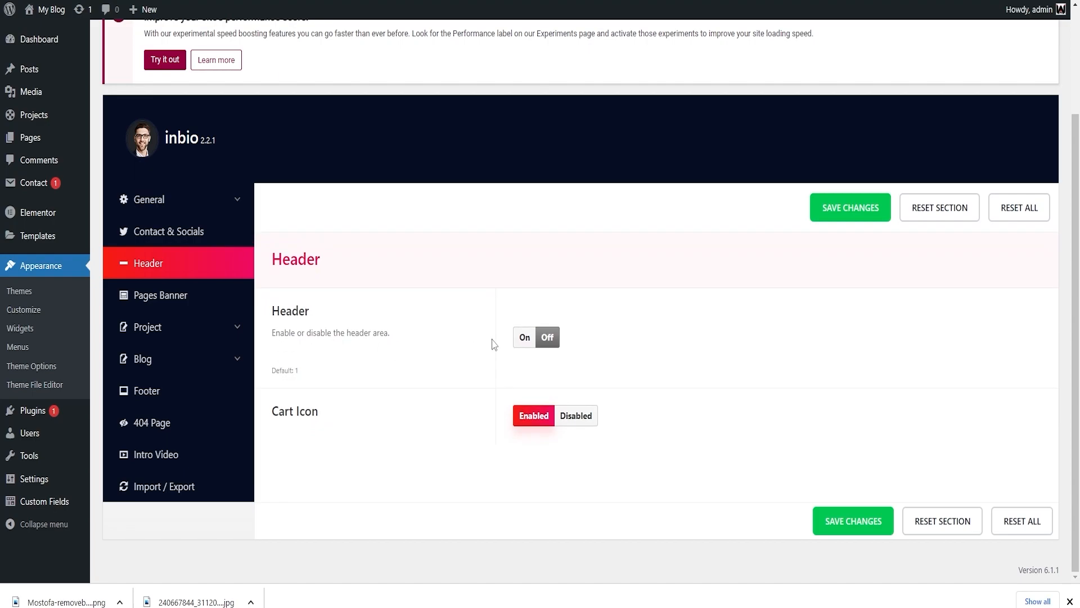
{"action": "left_click", "coordinate": [518, 338]}
{"action": "scroll", "coordinate": [531, 410], "scroll_direction": "down", "scroll_amount": 3}
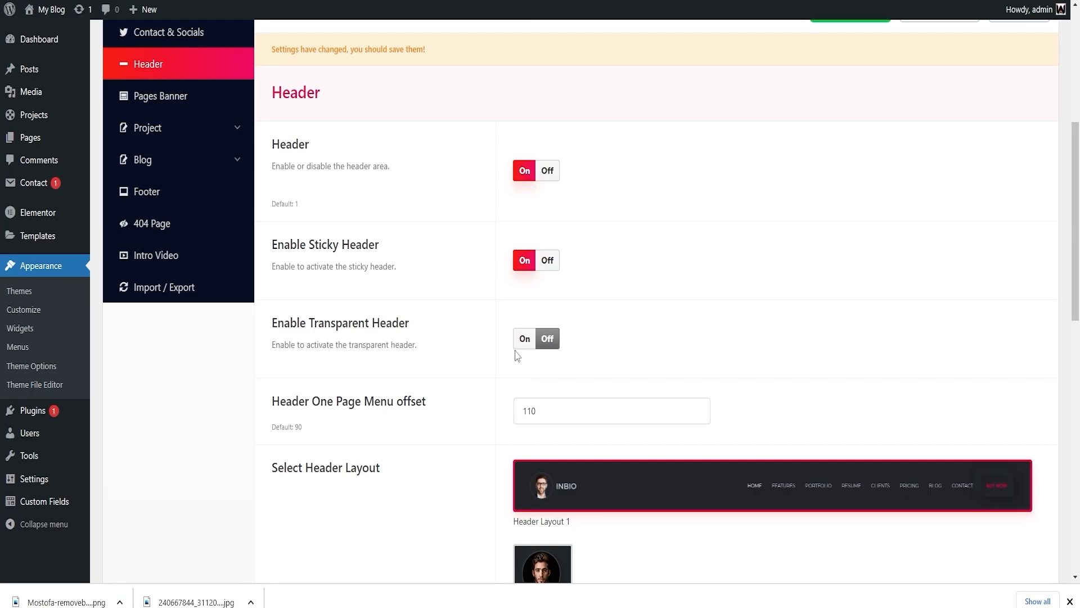
{"action": "scroll", "coordinate": [516, 356], "scroll_direction": "down", "scroll_amount": 3}
{"action": "scroll", "coordinate": [698, 373], "scroll_direction": "down", "scroll_amount": 7}
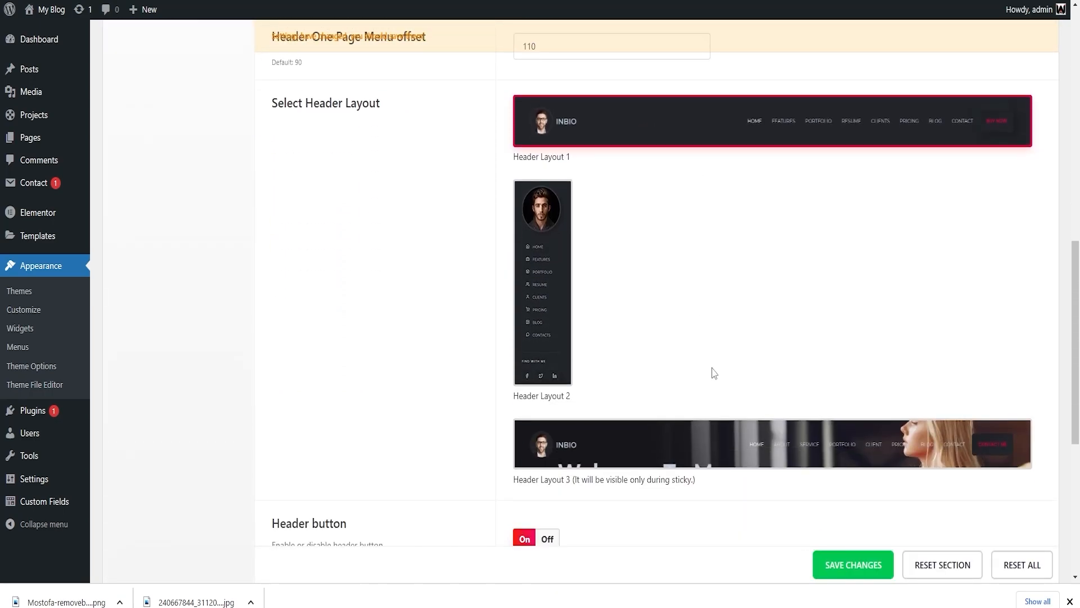
{"action": "scroll", "coordinate": [714, 358], "scroll_direction": "up", "scroll_amount": 1}
{"action": "scroll", "coordinate": [712, 357], "scroll_direction": "down", "scroll_amount": 2}
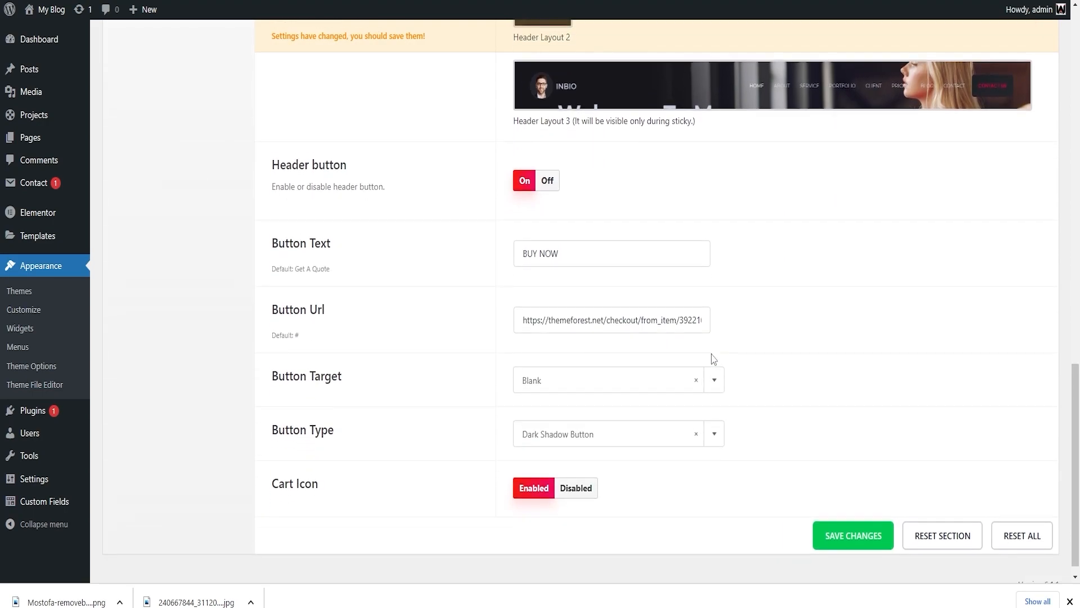
Open the Footer settings and remove the link from Rainbow-Themes in the Copyright Content.
{"action": "left_click", "coordinate": [125, 245]}
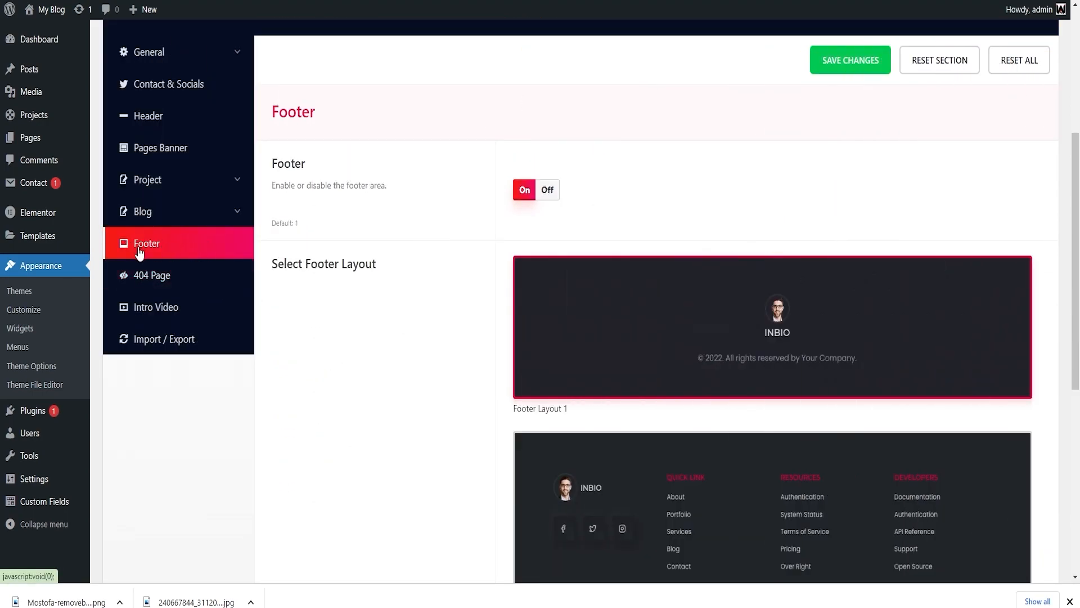
{"action": "scroll", "coordinate": [776, 324], "scroll_direction": "down", "scroll_amount": 3}
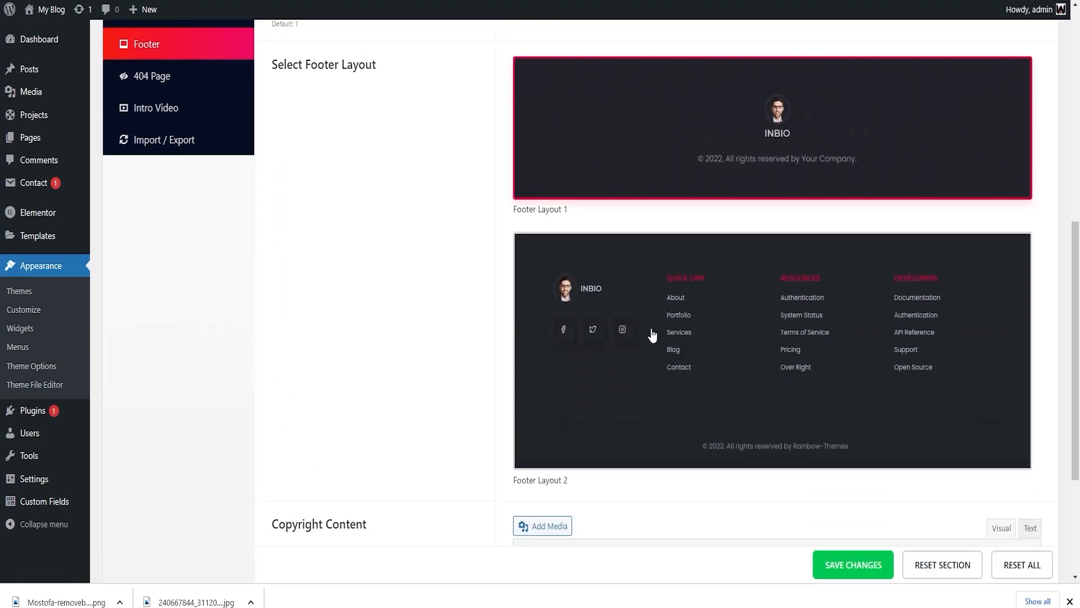
{"action": "scroll", "coordinate": [601, 334], "scroll_direction": "up", "scroll_amount": 2}
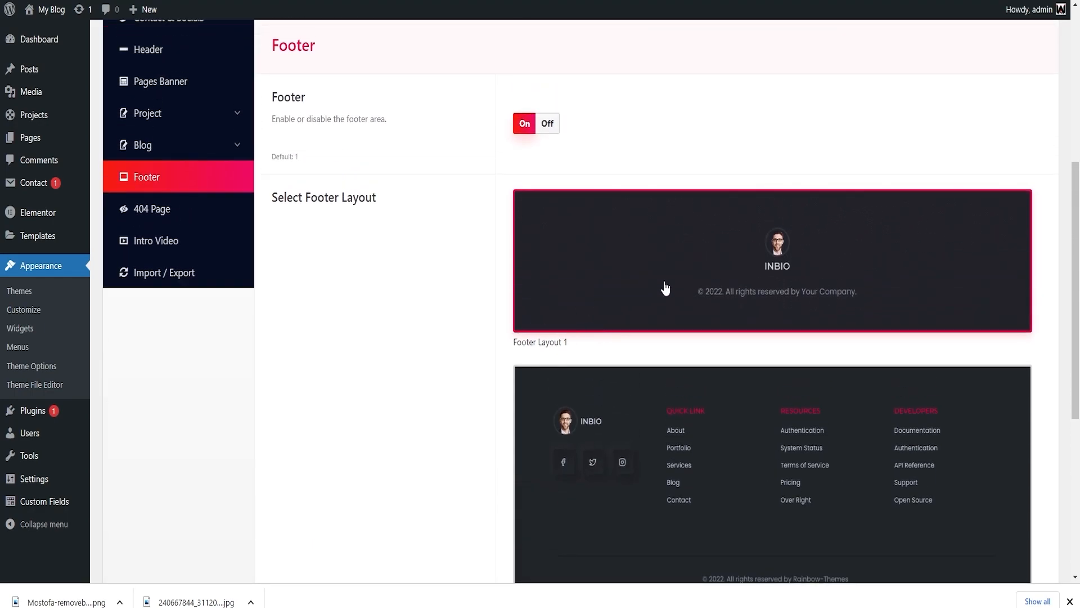
{"action": "left_click_drag", "start_coordinate": [334, 193], "coordinate": [707, 242]}
{"action": "scroll", "coordinate": [853, 327], "scroll_direction": "down", "scroll_amount": 4}
{"action": "scroll", "coordinate": [852, 327], "scroll_direction": "down", "scroll_amount": 2}
{"action": "left_click_drag", "start_coordinate": [548, 390], "coordinate": [699, 384]}
{"action": "left_click", "coordinate": [728, 379]}
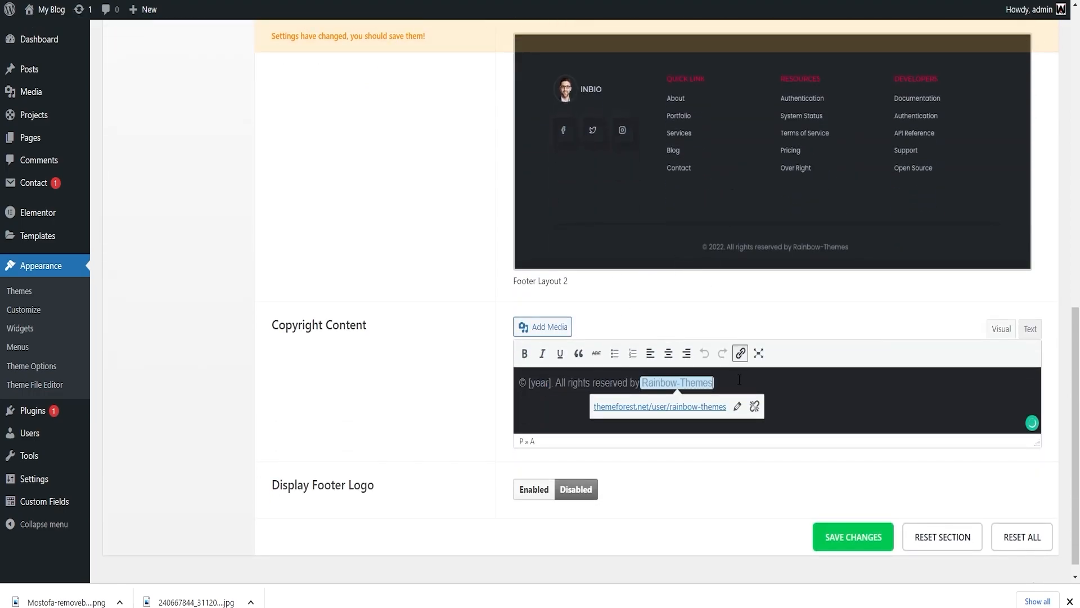
{"action": "left_click", "coordinate": [754, 406]}
Replace Rainbow-Themes in the copyright text with winpaid.
{"action": "left_click", "coordinate": [539, 382]}
{"action": "left_click_drag", "start_coordinate": [643, 383], "coordinate": [705, 383]}
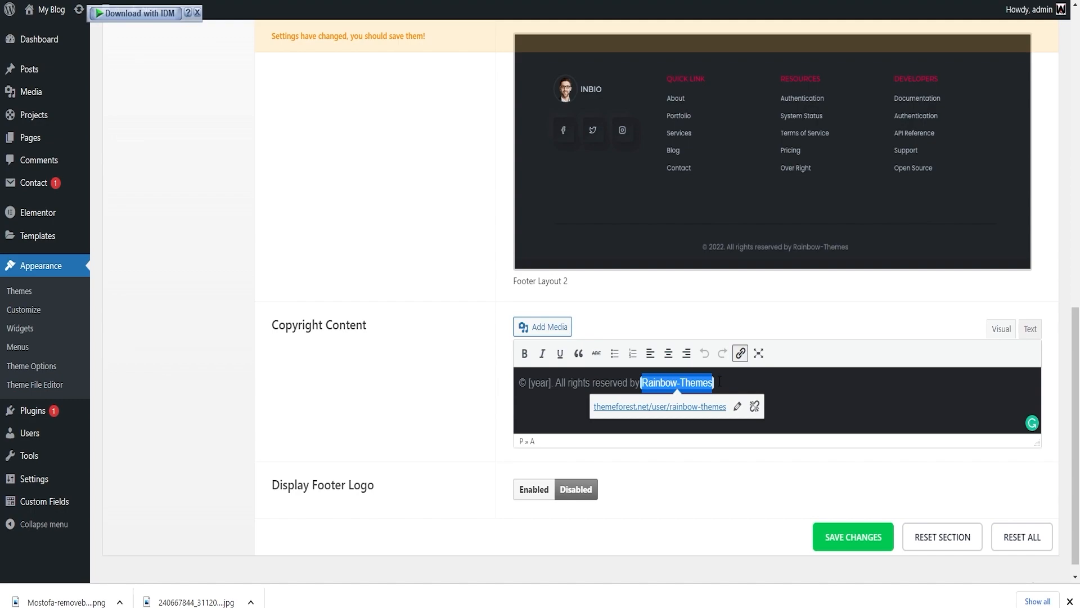
{"action": "key", "text": "BackSpace"}
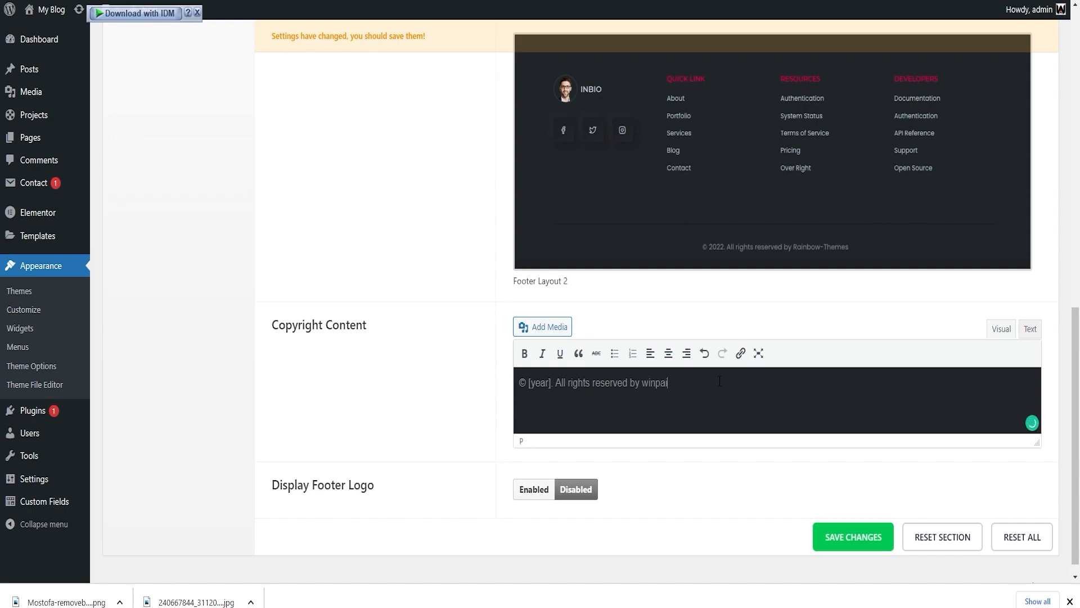
{"action": "type", "text": "winpaid"}
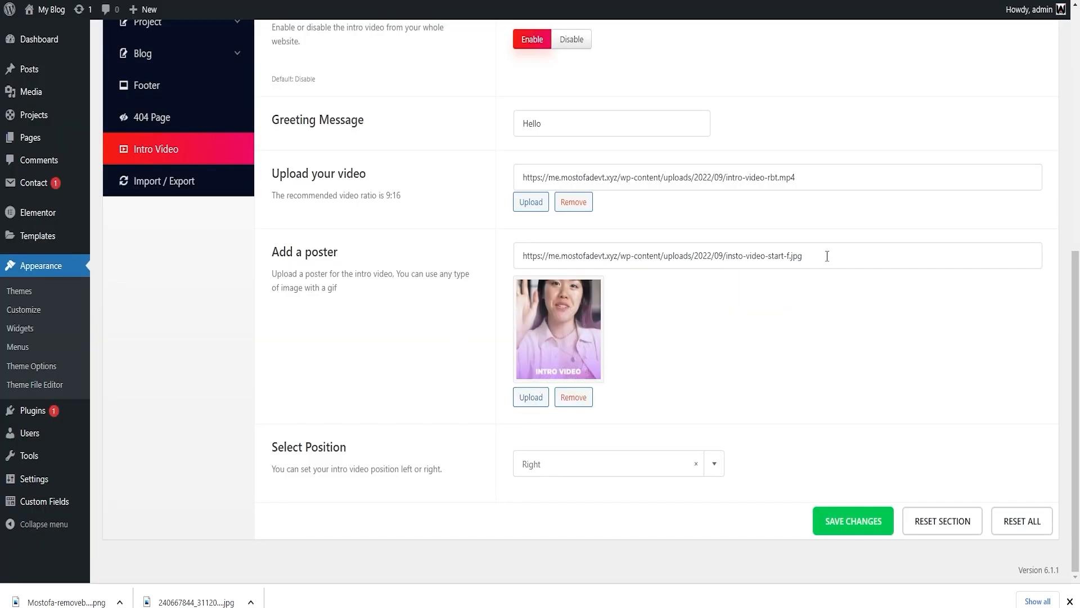
Check the intro video and poster URLs in the Intro Video settings and save the theme options.
{"action": "left_click_drag", "start_coordinate": [818, 176], "coordinate": [459, 184]}
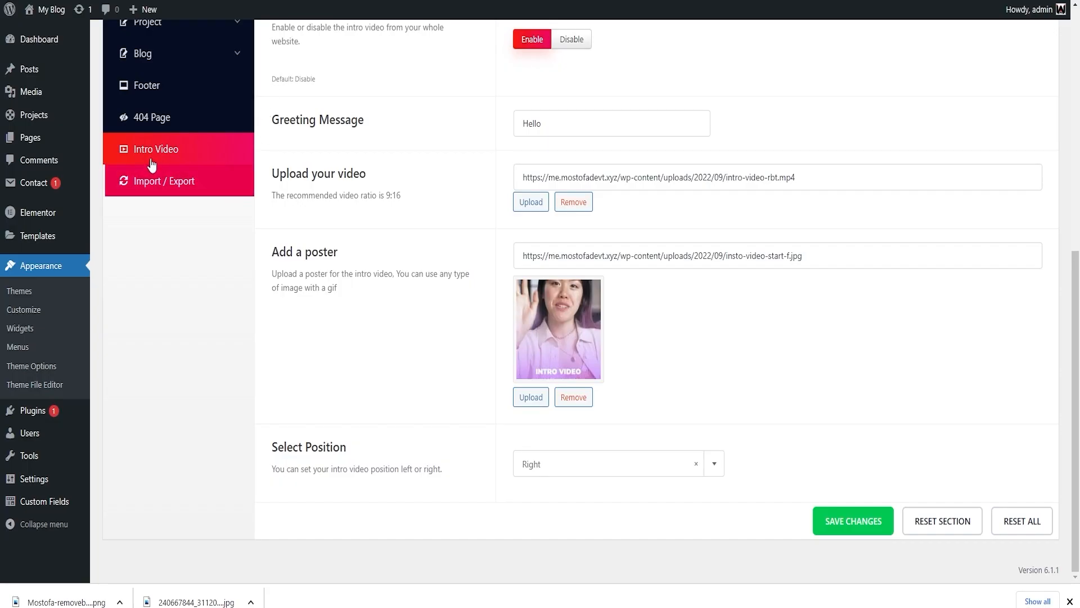
{"action": "scroll", "coordinate": [186, 164], "scroll_direction": "up", "scroll_amount": 5}
{"action": "scroll", "coordinate": [228, 284], "scroll_direction": "down", "scroll_amount": 3}
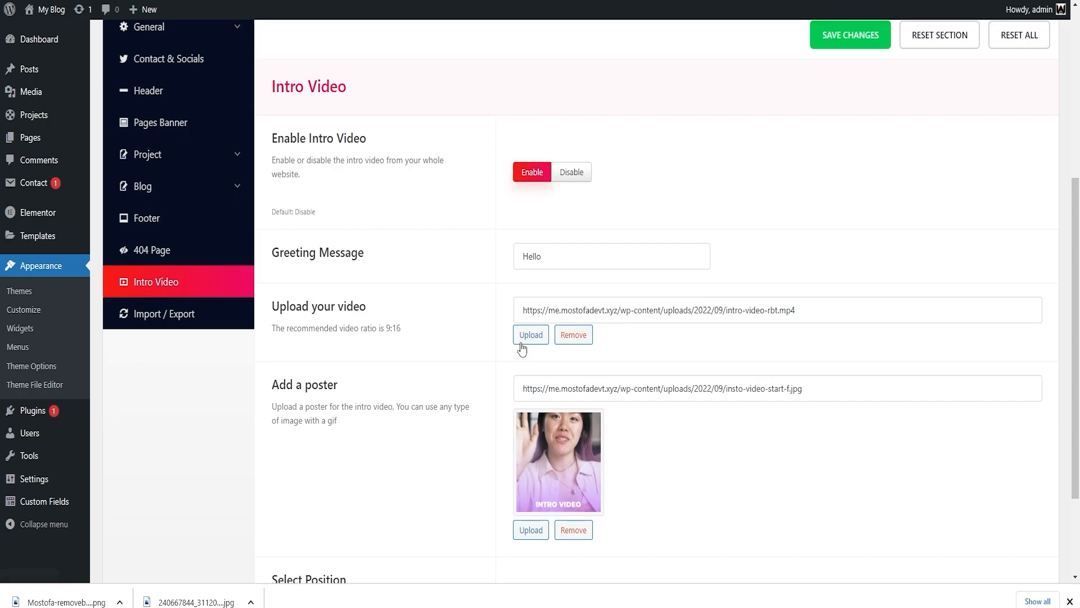
{"action": "left_click_drag", "start_coordinate": [827, 310], "coordinate": [469, 299]}
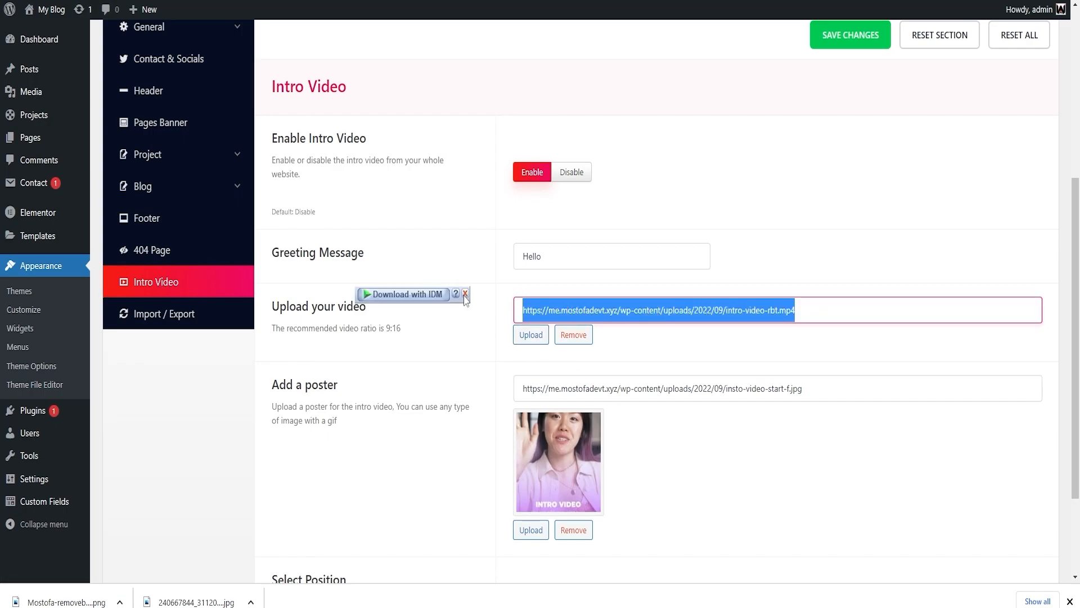
{"action": "left_click_drag", "start_coordinate": [838, 393], "coordinate": [375, 387]}
{"action": "left_click", "coordinate": [378, 389]}
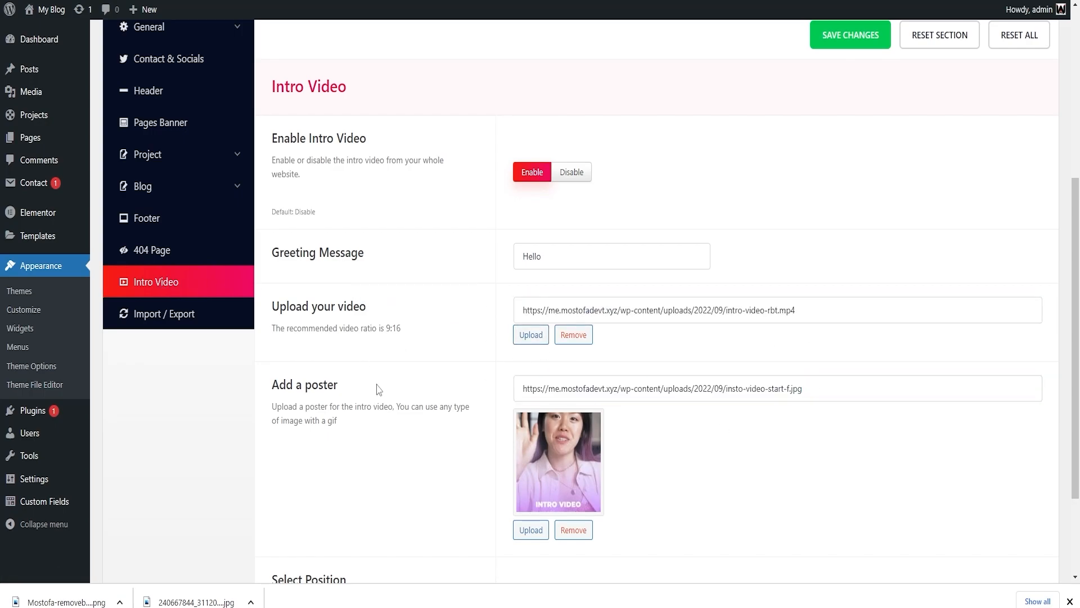
{"action": "scroll", "coordinate": [585, 473], "scroll_direction": "down", "scroll_amount": 3}
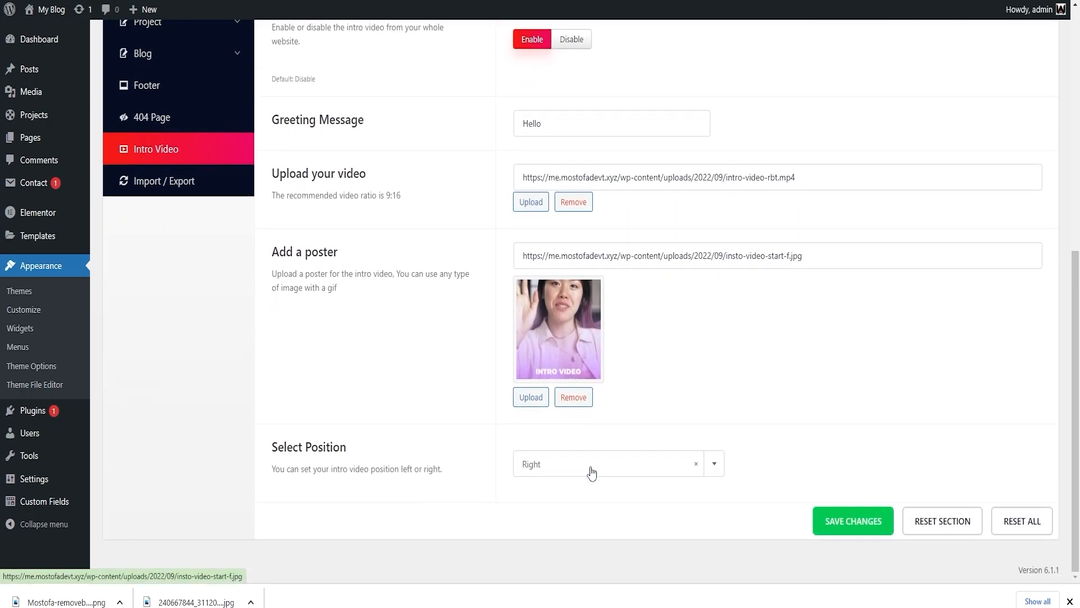
{"action": "left_click", "coordinate": [853, 518]}
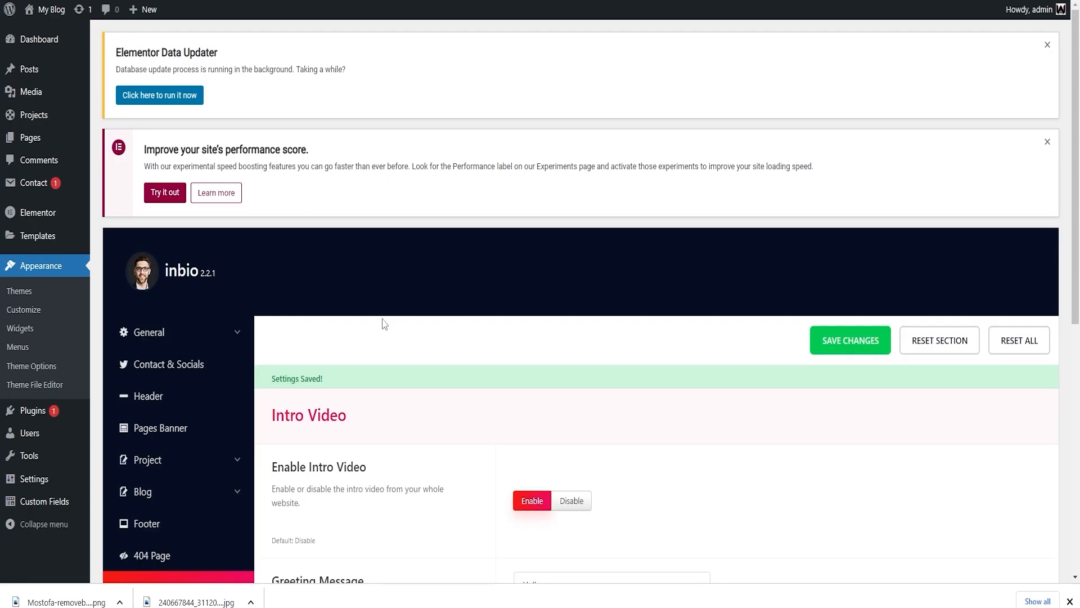
{"action": "scroll", "coordinate": [382, 323], "scroll_direction": "down", "scroll_amount": 3}
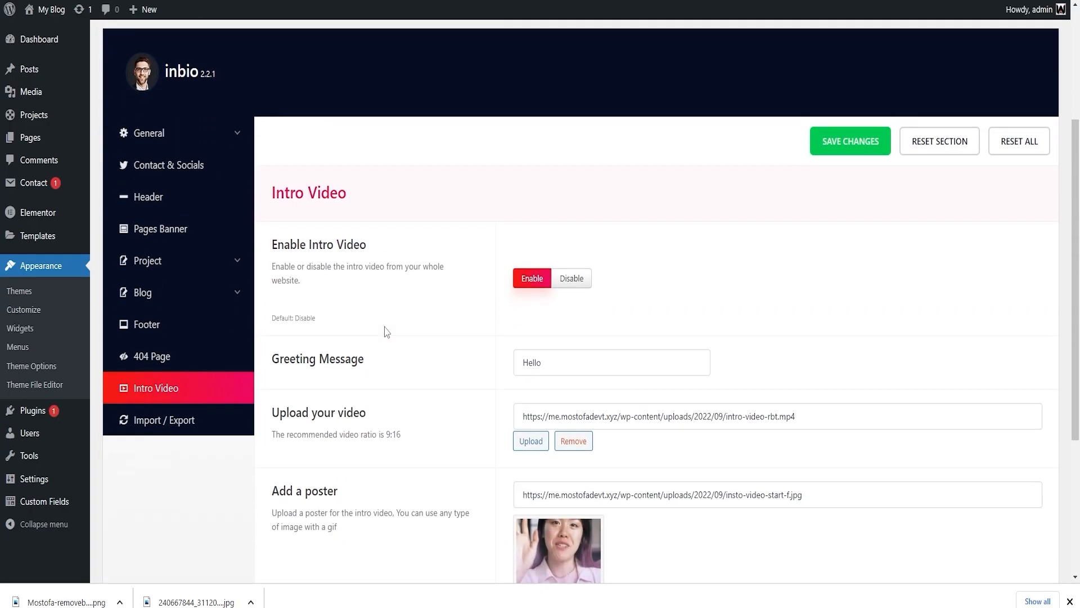
{"action": "scroll", "coordinate": [387, 332], "scroll_direction": "down", "scroll_amount": 3}
{"action": "scroll", "coordinate": [387, 332], "scroll_direction": "down", "scroll_amount": 1}
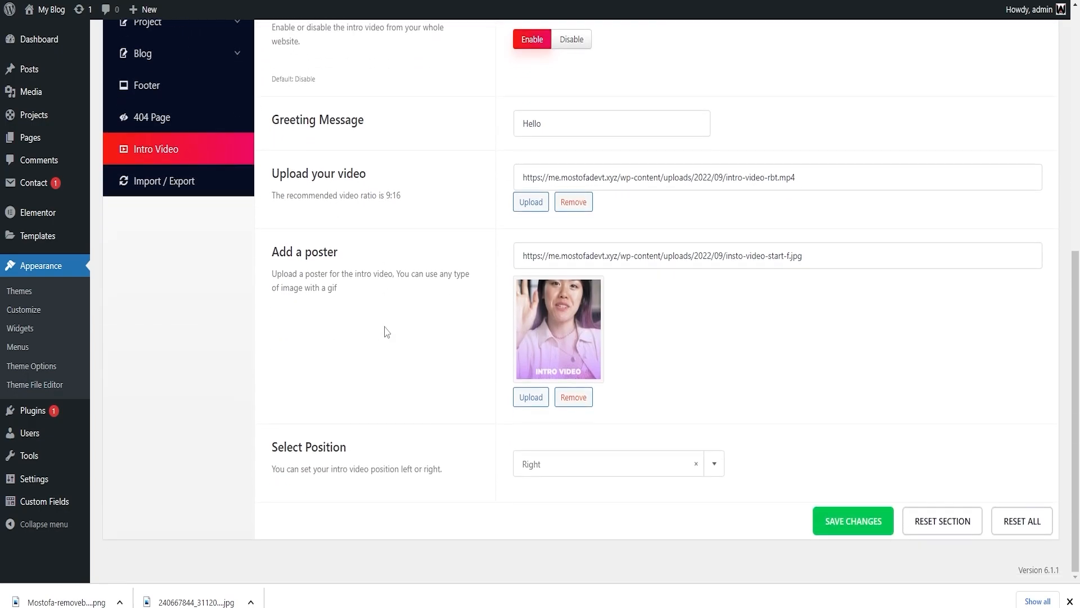
{"action": "scroll", "coordinate": [387, 332], "scroll_direction": "up", "scroll_amount": 6}
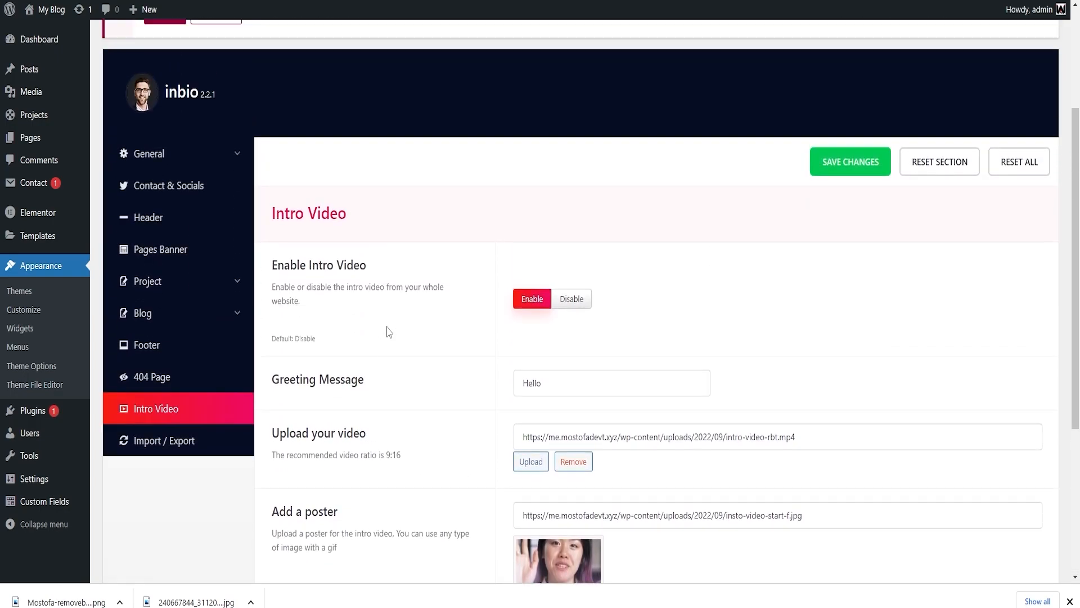